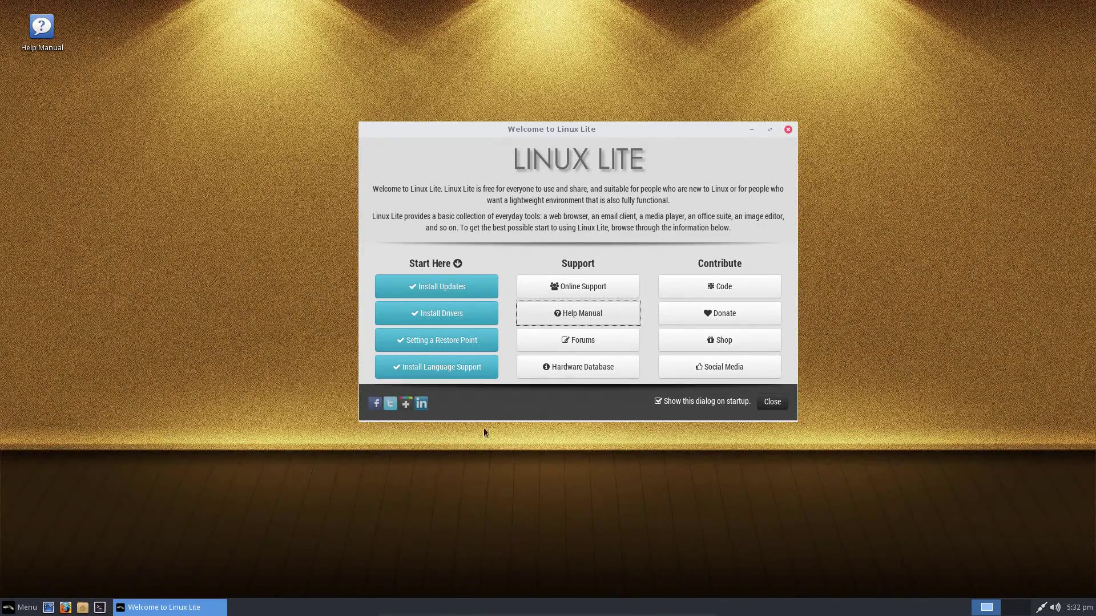
# Step: Read the Help Manual's Graphics Drivers and Setup page in Firefox, then close Firefox and open the Menu
pyautogui.click(537, 321)
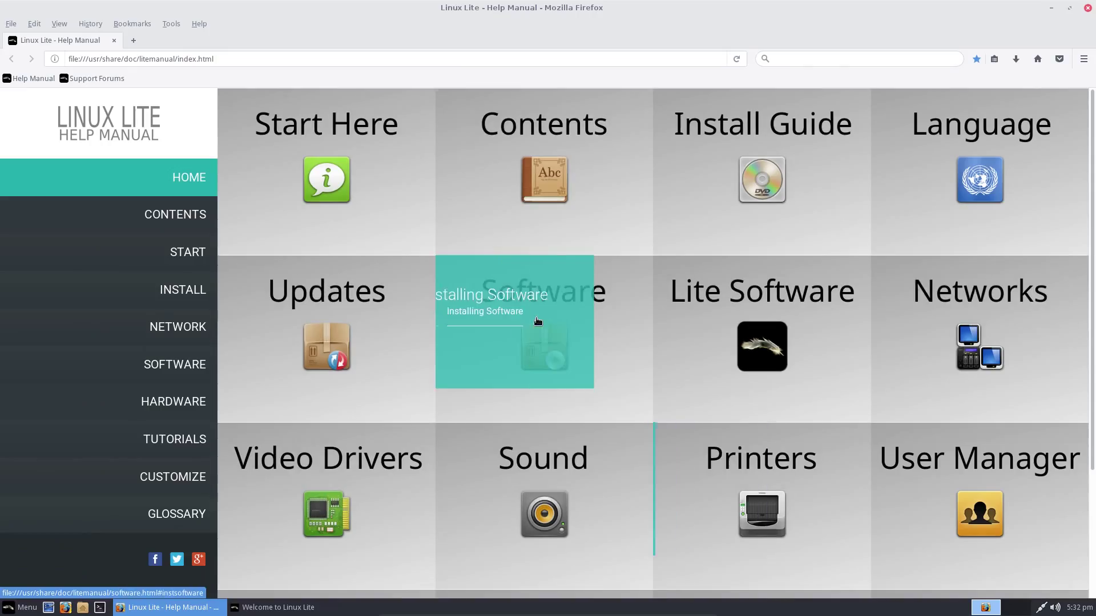
pyautogui.click(365, 465)
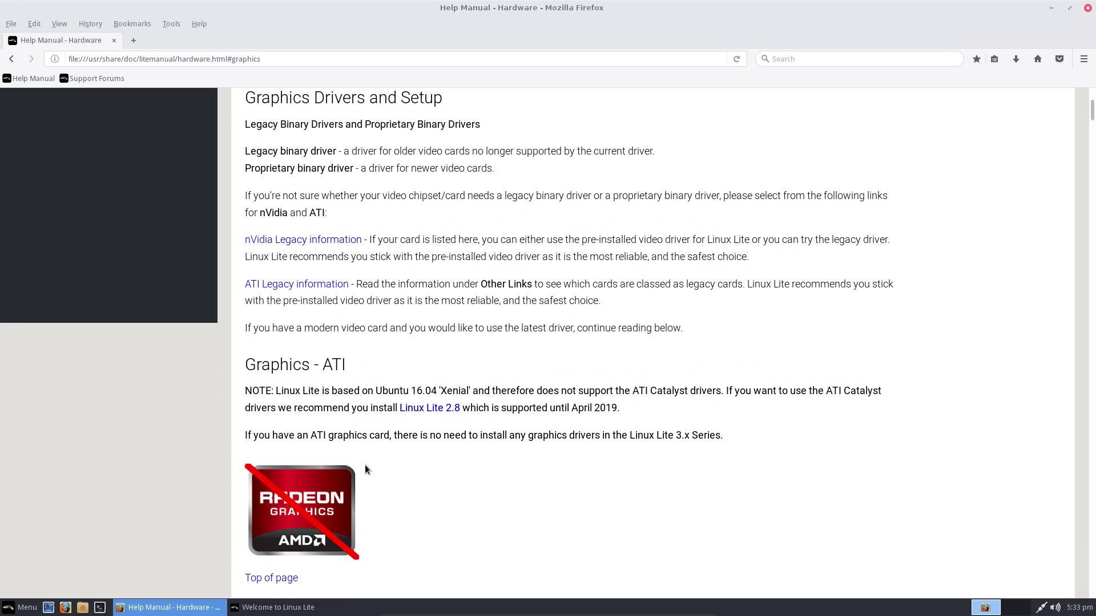
pyautogui.scroll(-3, 396, 473)
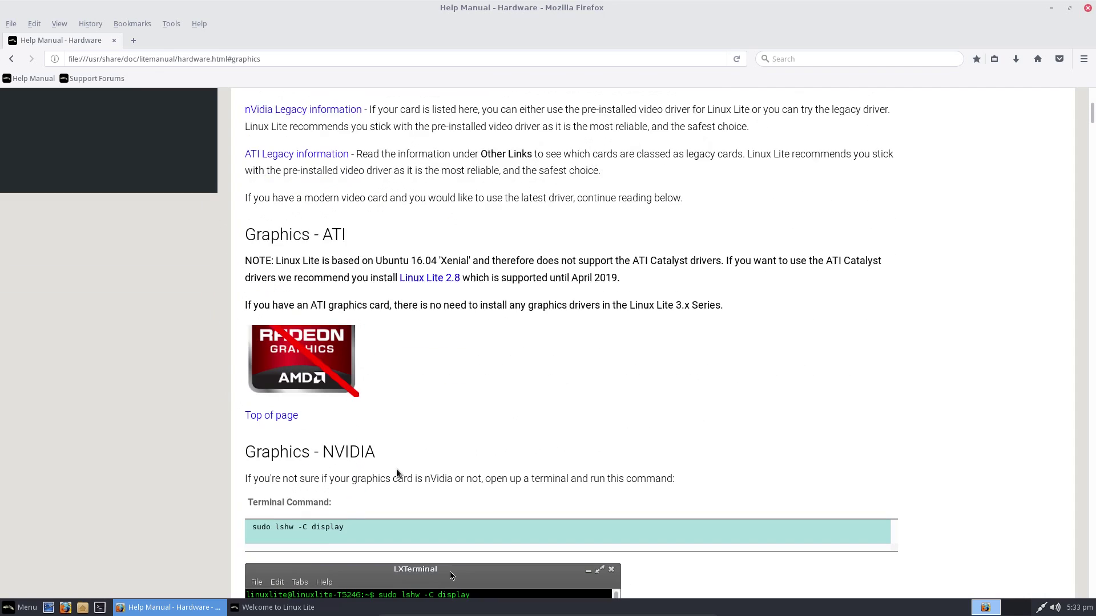
pyautogui.scroll(-5, 397, 469)
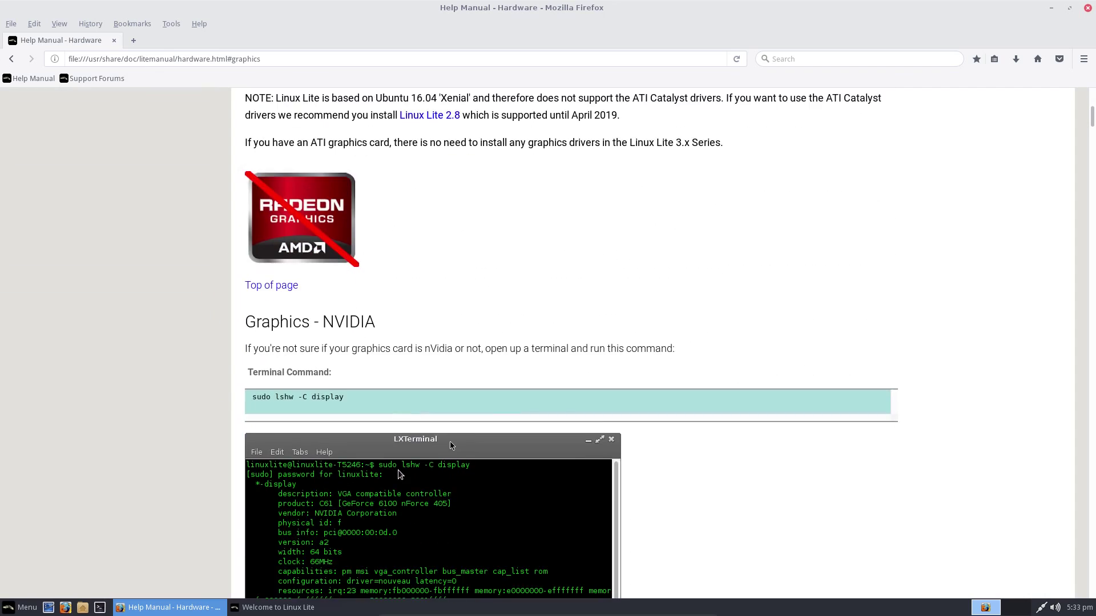
pyautogui.scroll(-2, 399, 474)
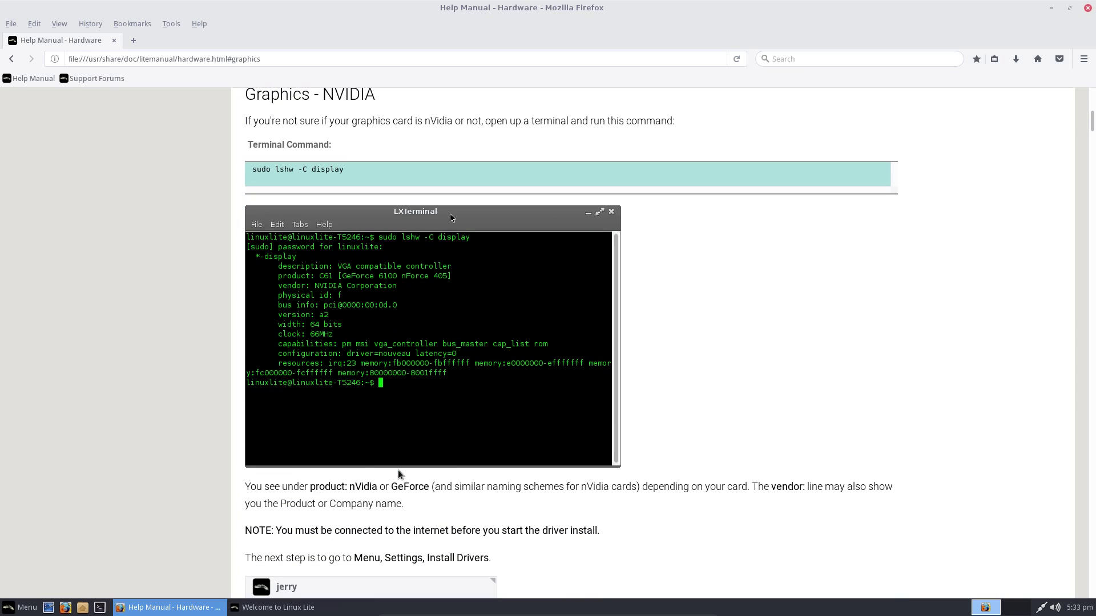
pyautogui.scroll(-2, 399, 473)
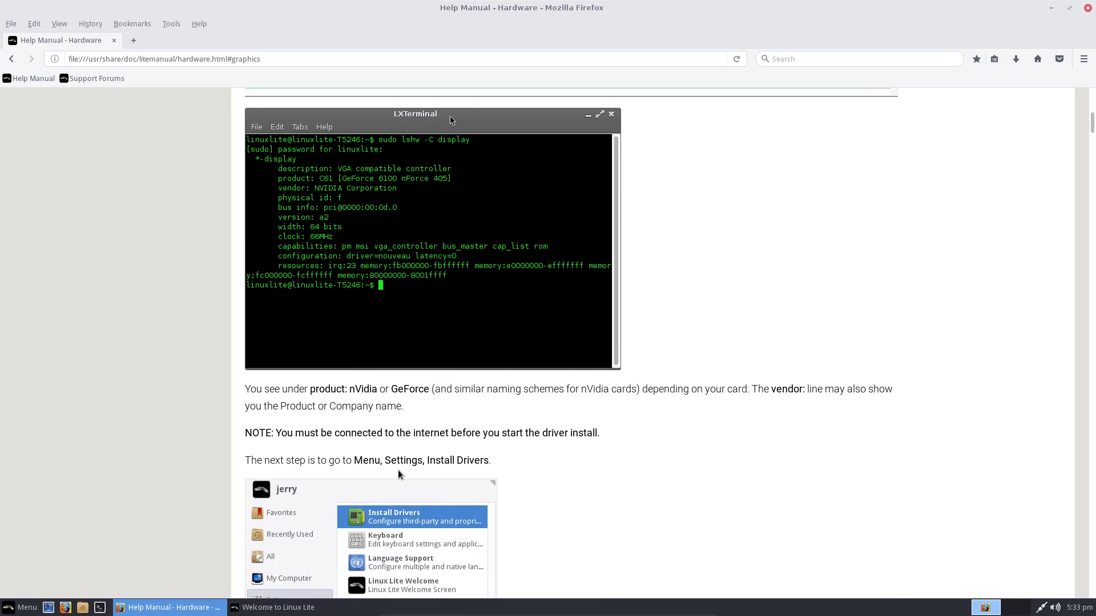
pyautogui.scroll(-4, 399, 474)
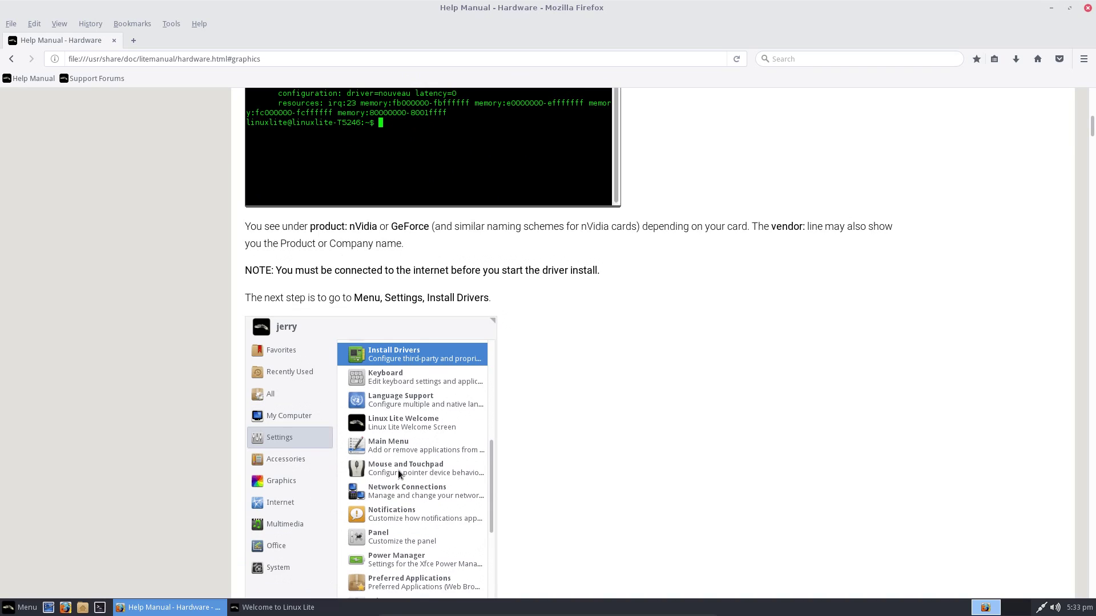
pyautogui.scroll(-2, 398, 473)
pyautogui.scroll(-3, 400, 470)
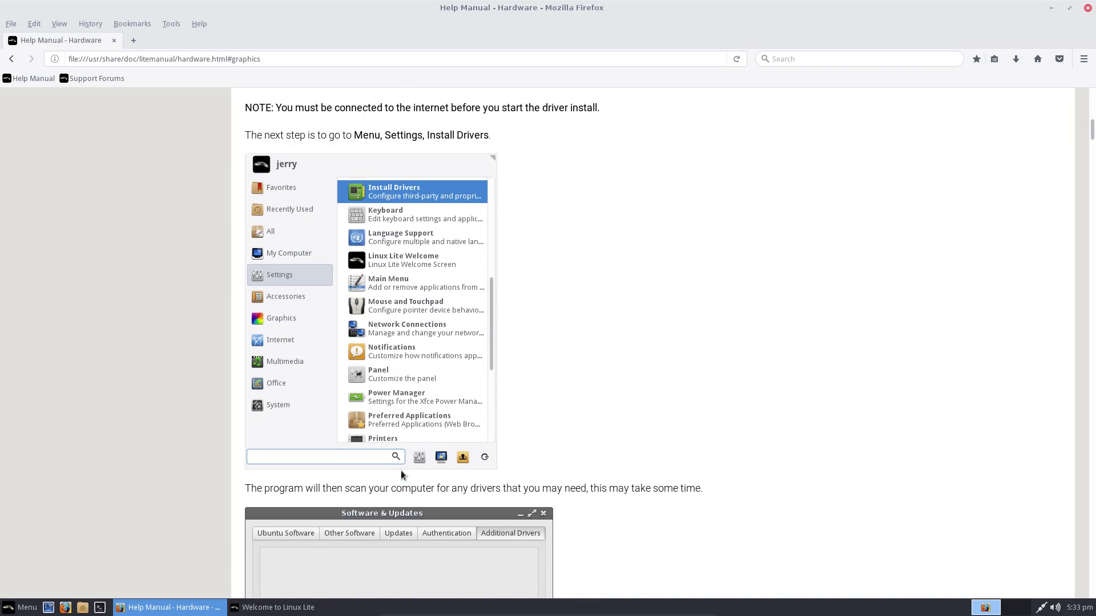
pyautogui.click(1088, 8)
pyautogui.click(22, 607)
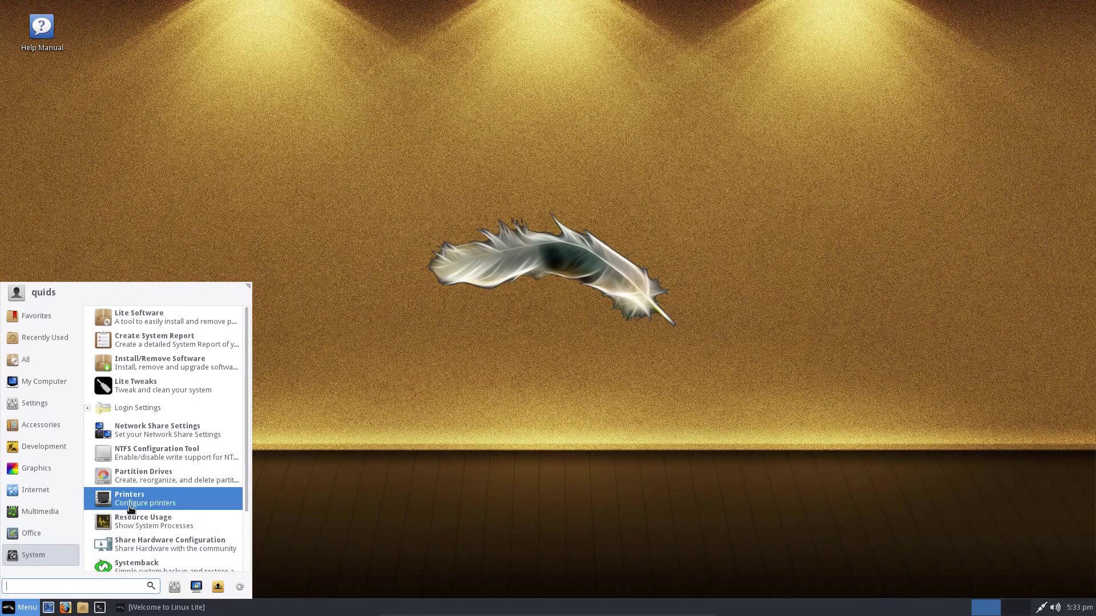
# Step: Preview the System, Multimedia, Internet and Accessories menu categories, then launch Lite Tweaks
pyautogui.moveTo(51, 521)
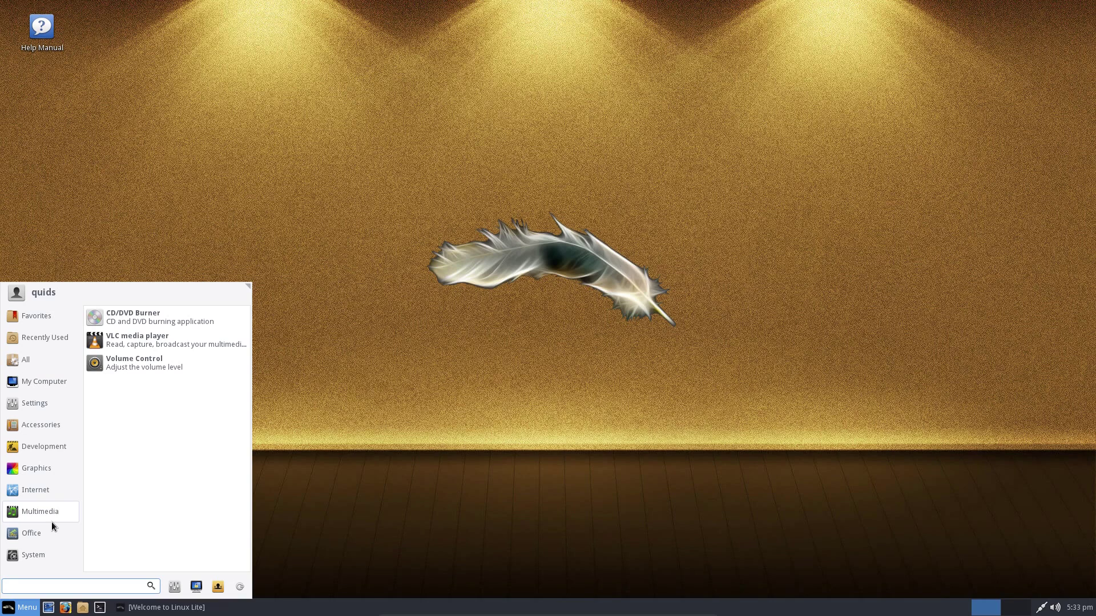
pyautogui.moveTo(50, 491)
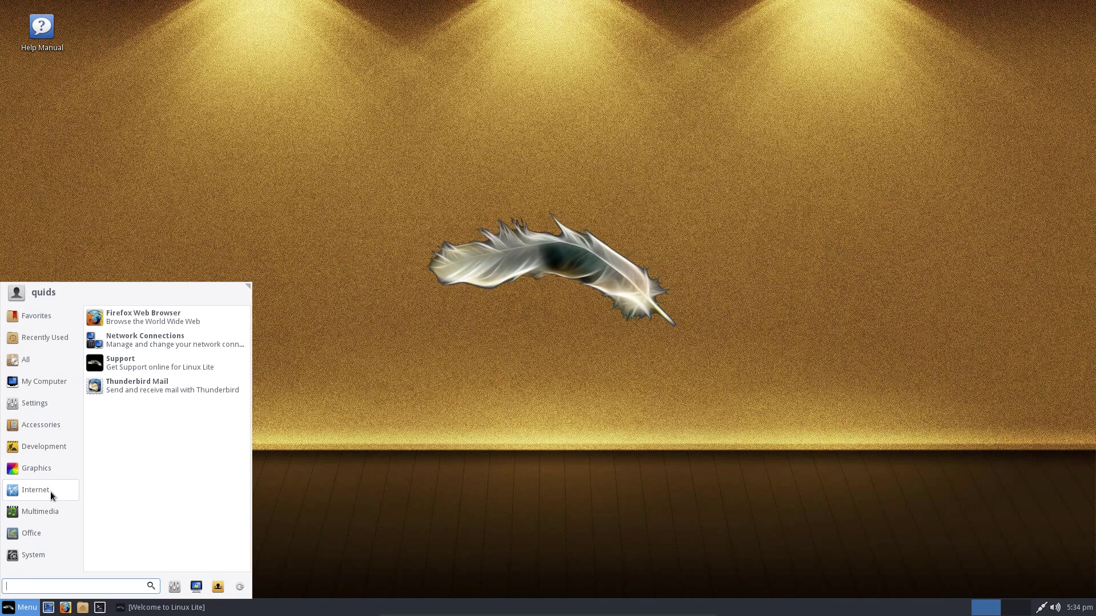
pyautogui.moveTo(49, 427)
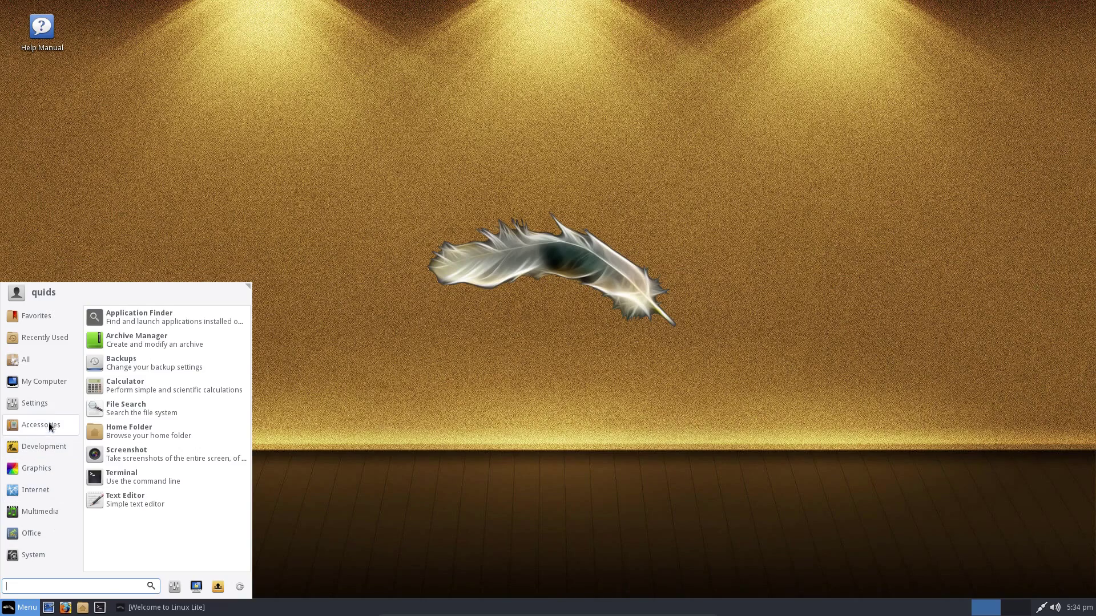
pyautogui.moveTo(57, 369)
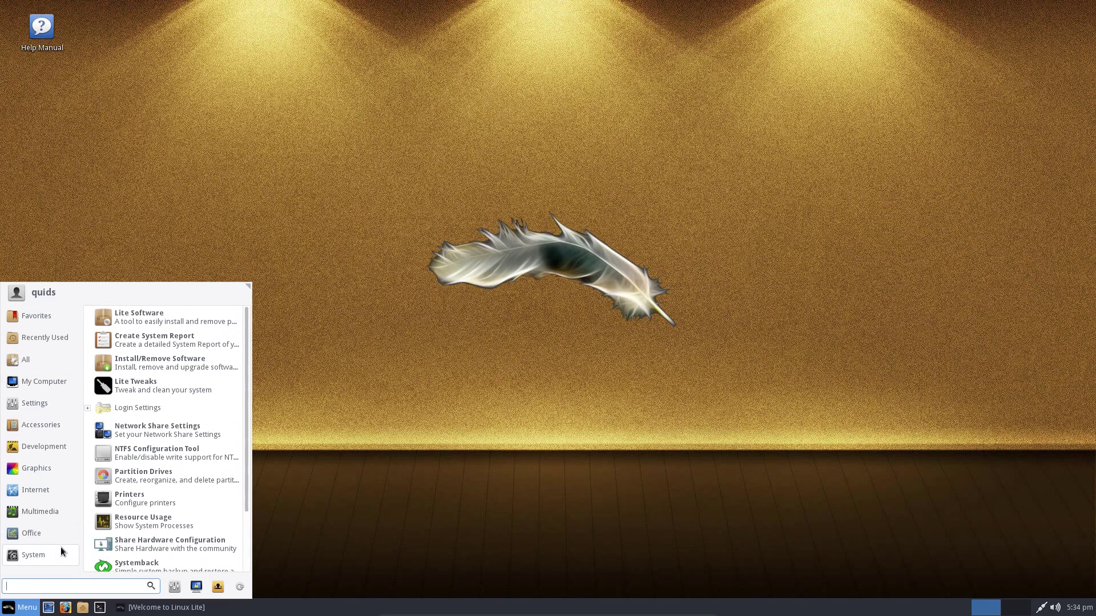
pyautogui.click(182, 383)
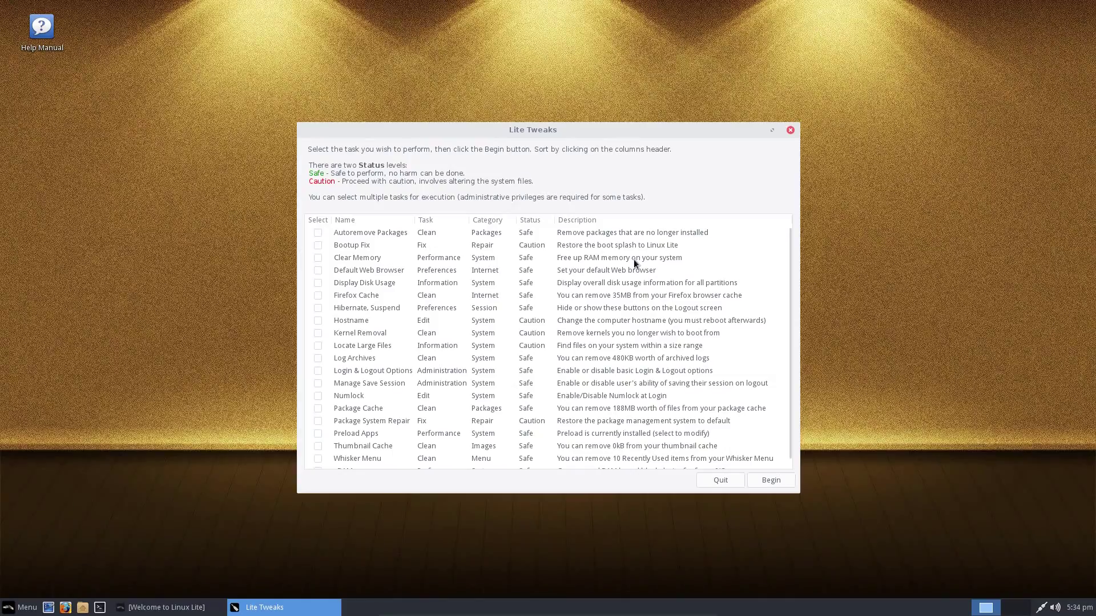
# Step: Run the Clear Memory tweak, then list the System tools in the Menu down to Task Manager
pyautogui.click(771, 481)
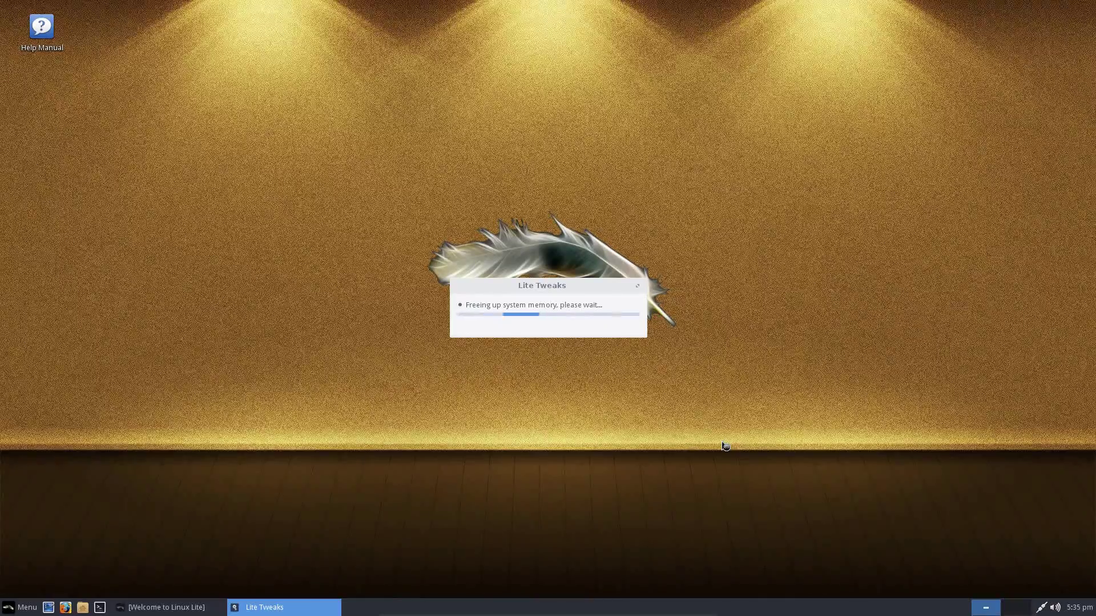
pyautogui.click(31, 608)
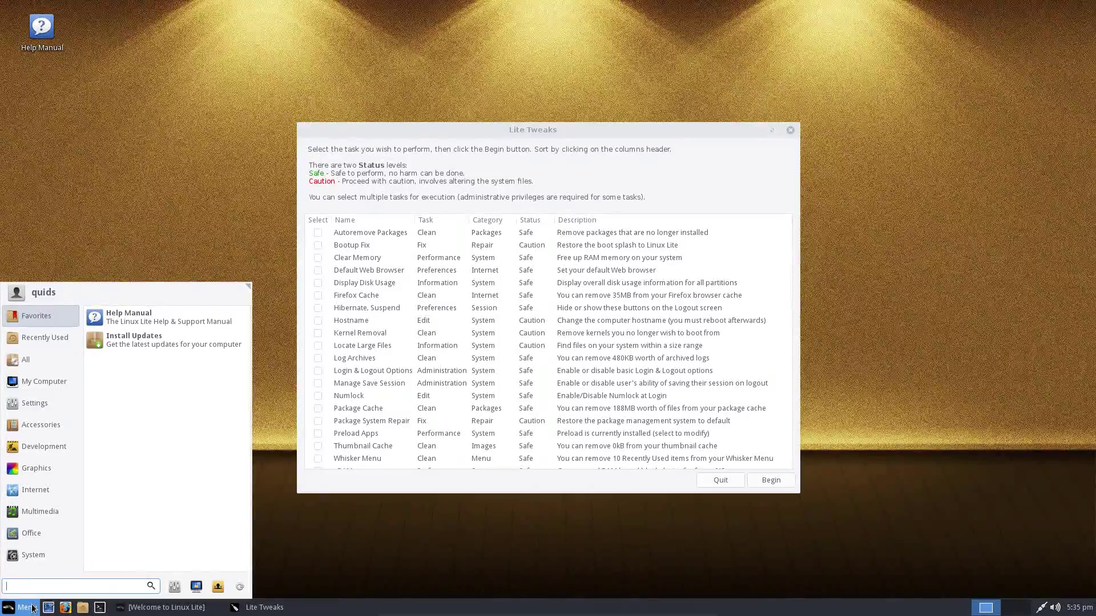
pyautogui.click(29, 563)
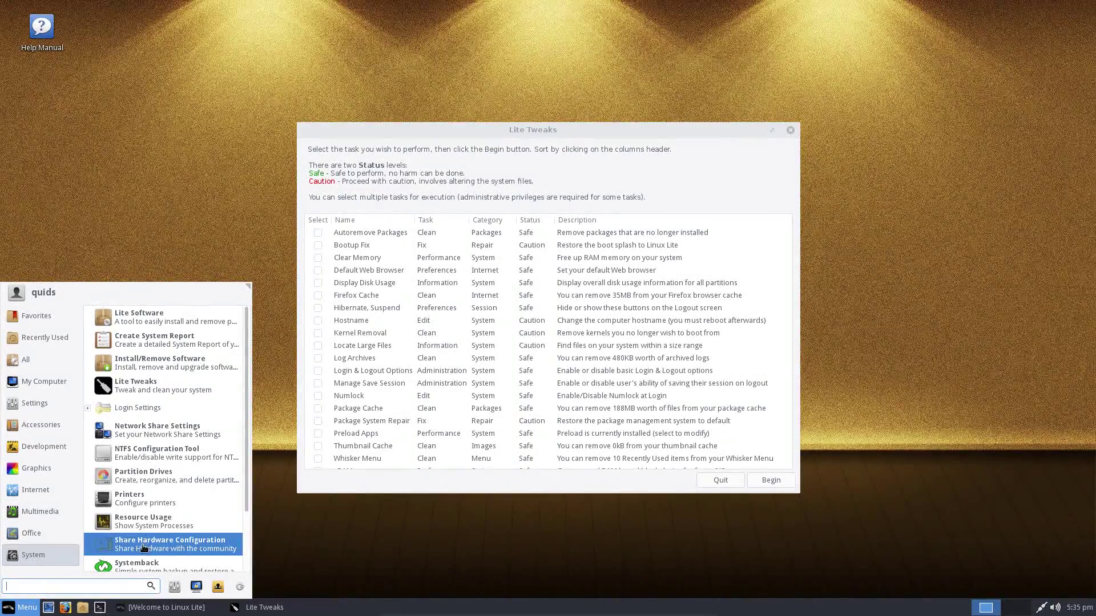
pyautogui.scroll(-3, 151, 560)
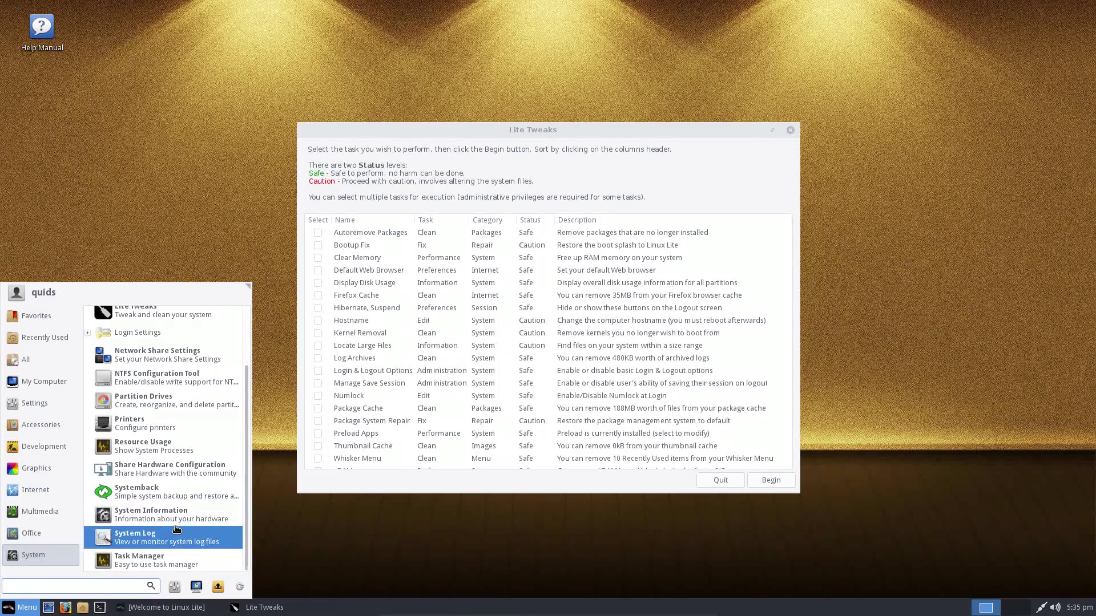
# Step: Launch Task Manager, then start Resource Usage (htop) from Menu > System and close it
pyautogui.click(132, 564)
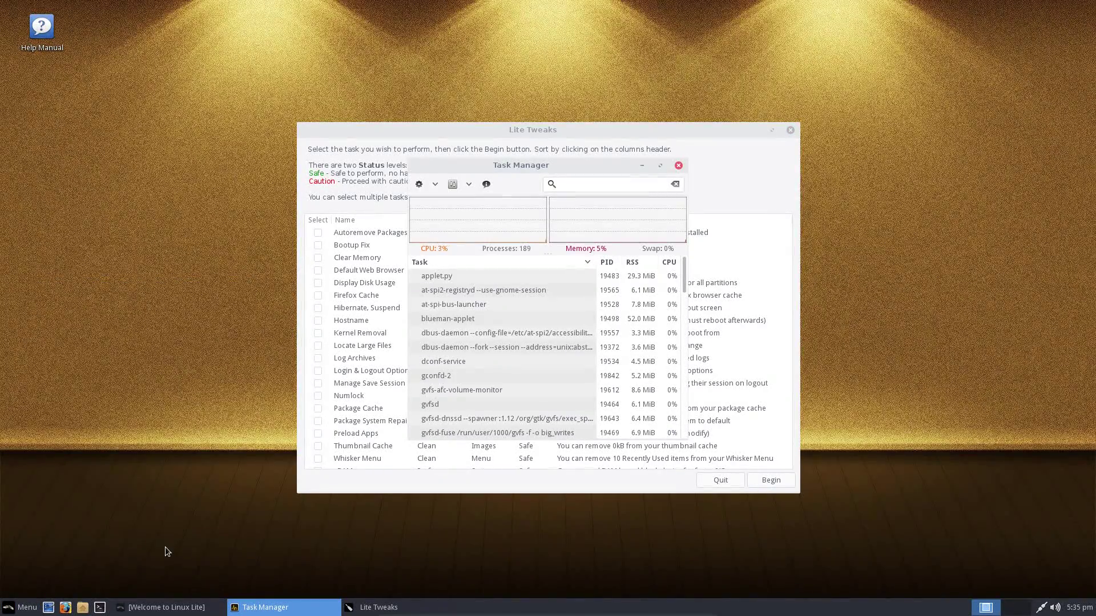
pyautogui.click(22, 608)
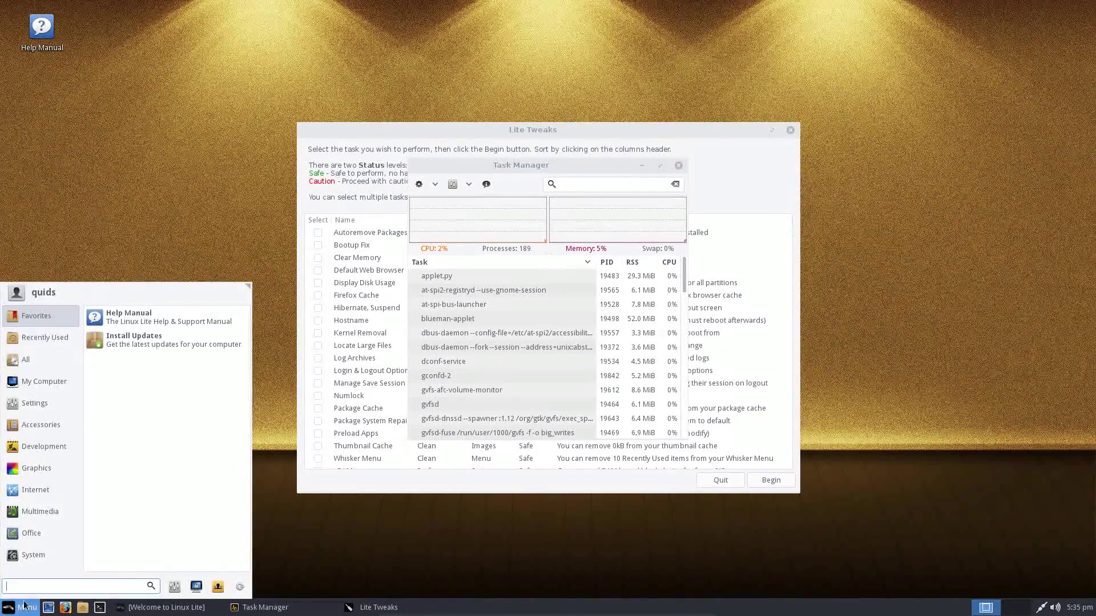
pyautogui.click(58, 550)
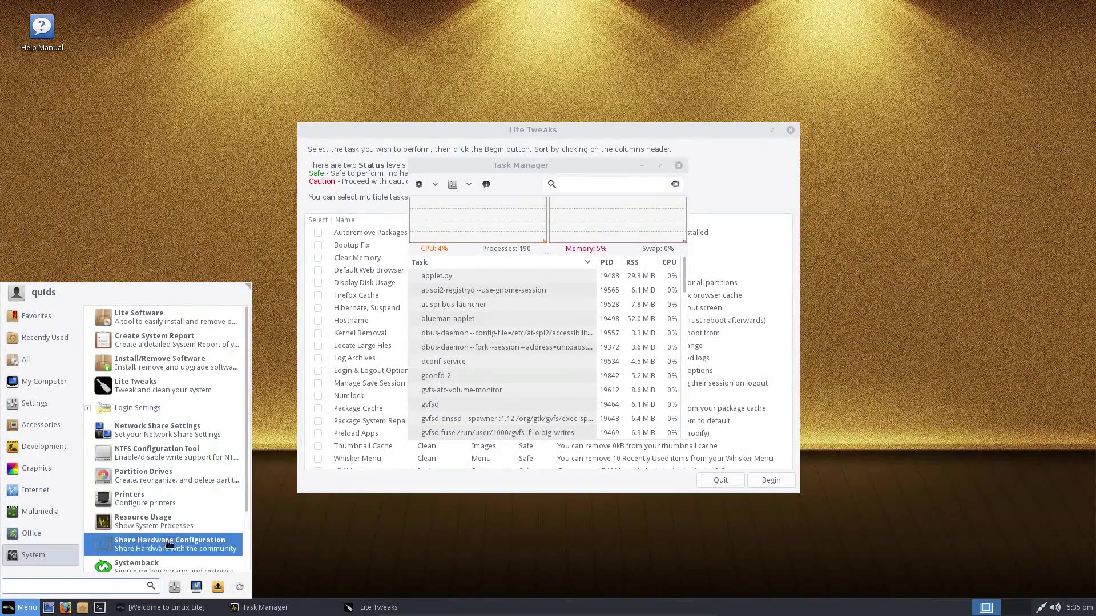
pyautogui.click(188, 523)
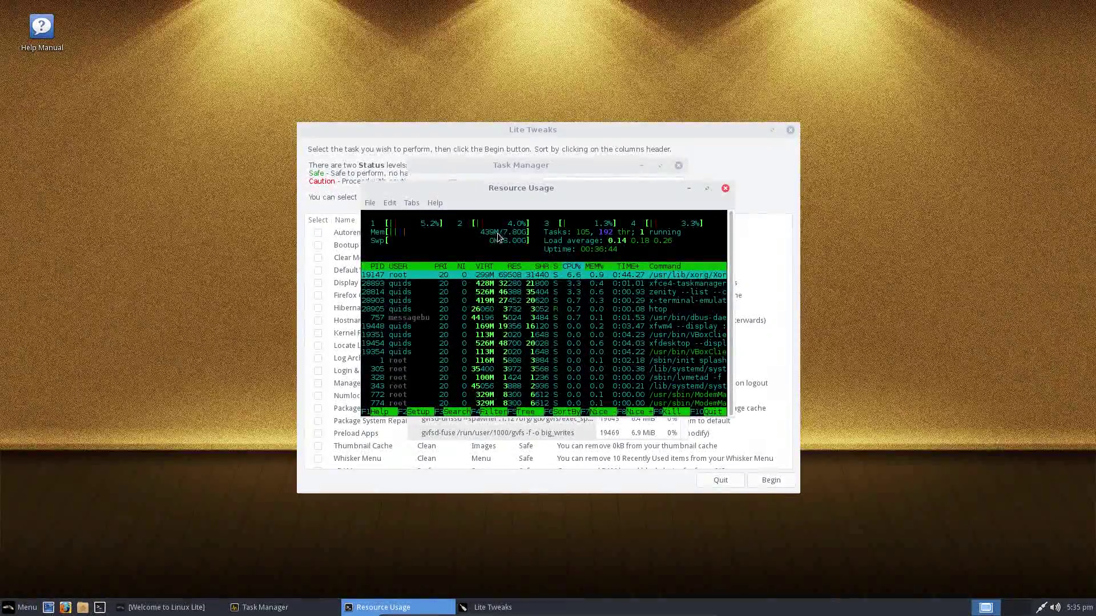
pyautogui.click(725, 188)
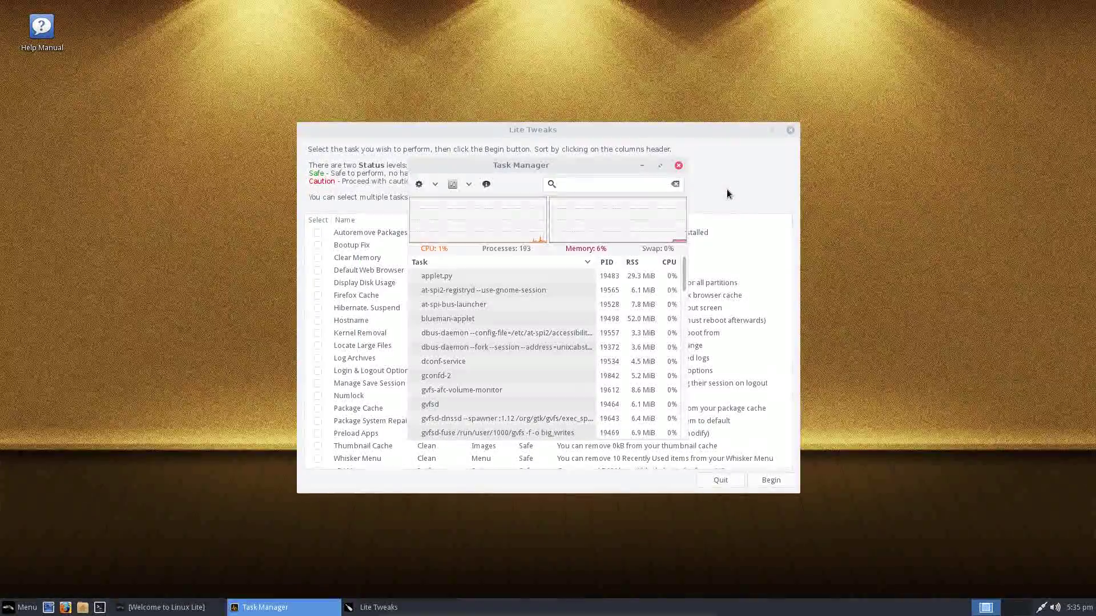
# Step: Close Task Manager, tick Hibernate, Suspend, and open then cancel the Log Out dialog
pyautogui.click(678, 166)
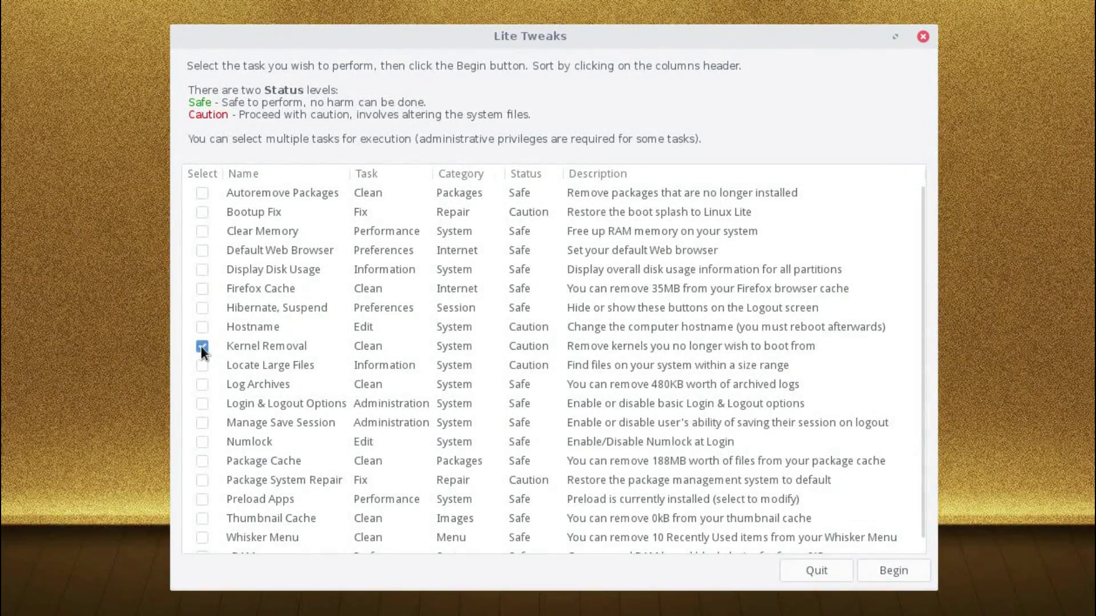
pyautogui.click(205, 309)
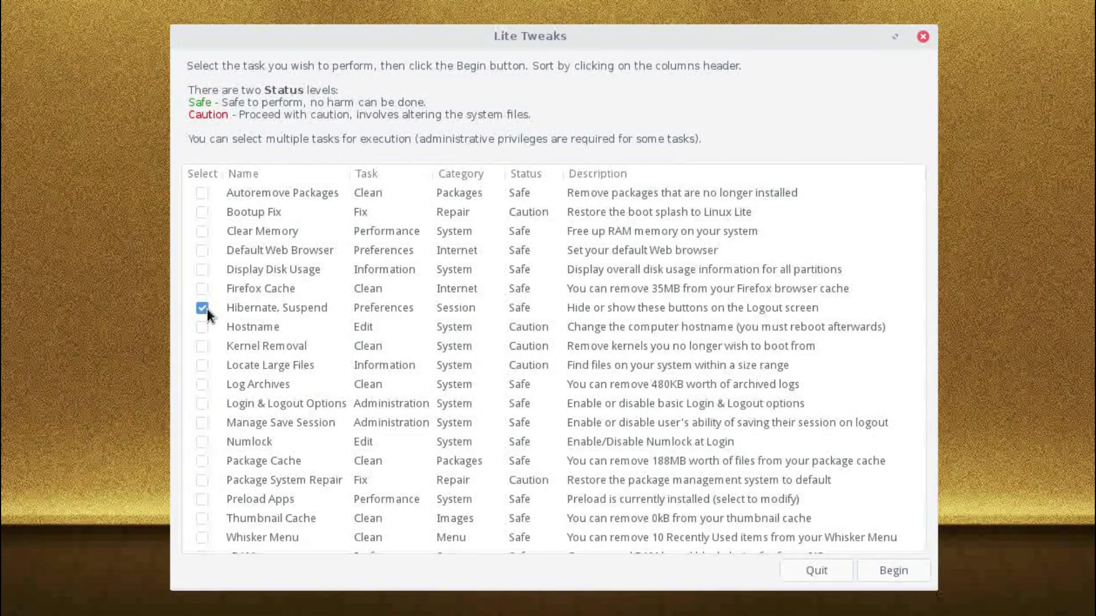
pyautogui.click(22, 608)
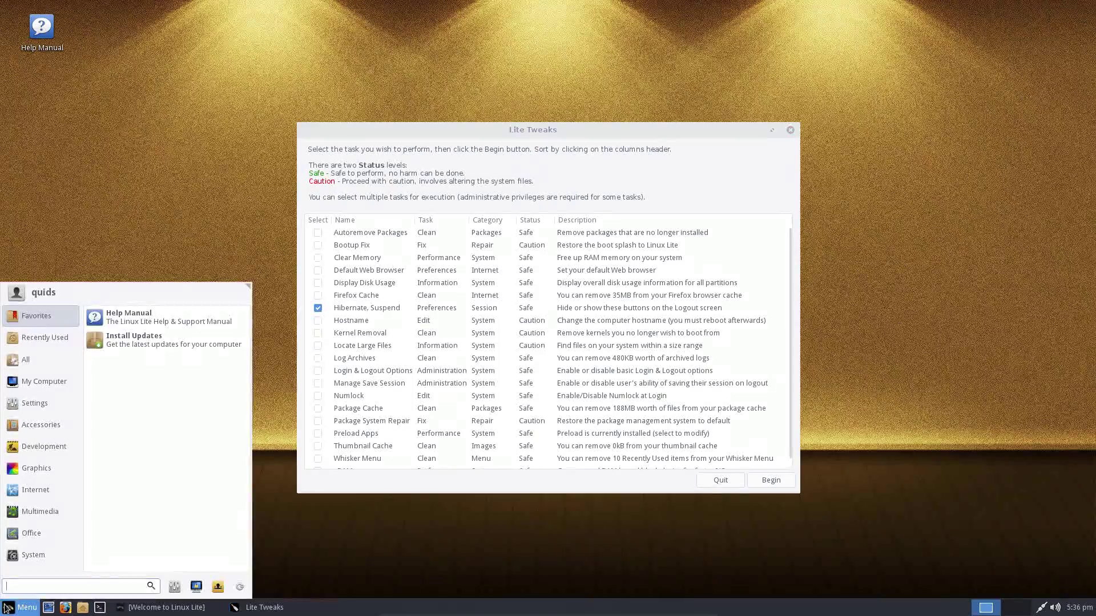
pyautogui.click(240, 587)
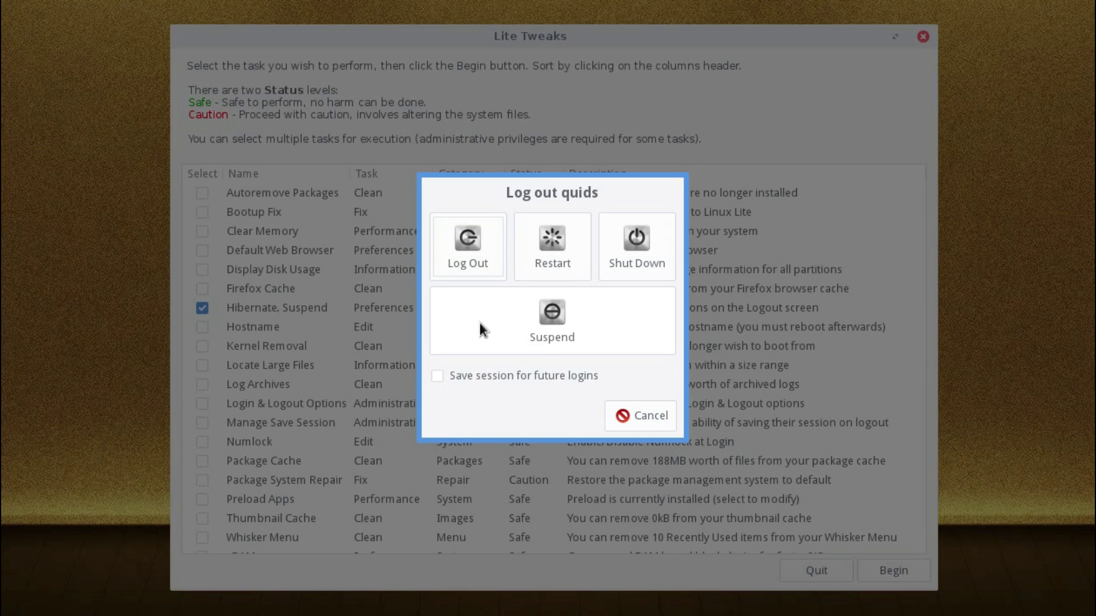
pyautogui.click(661, 413)
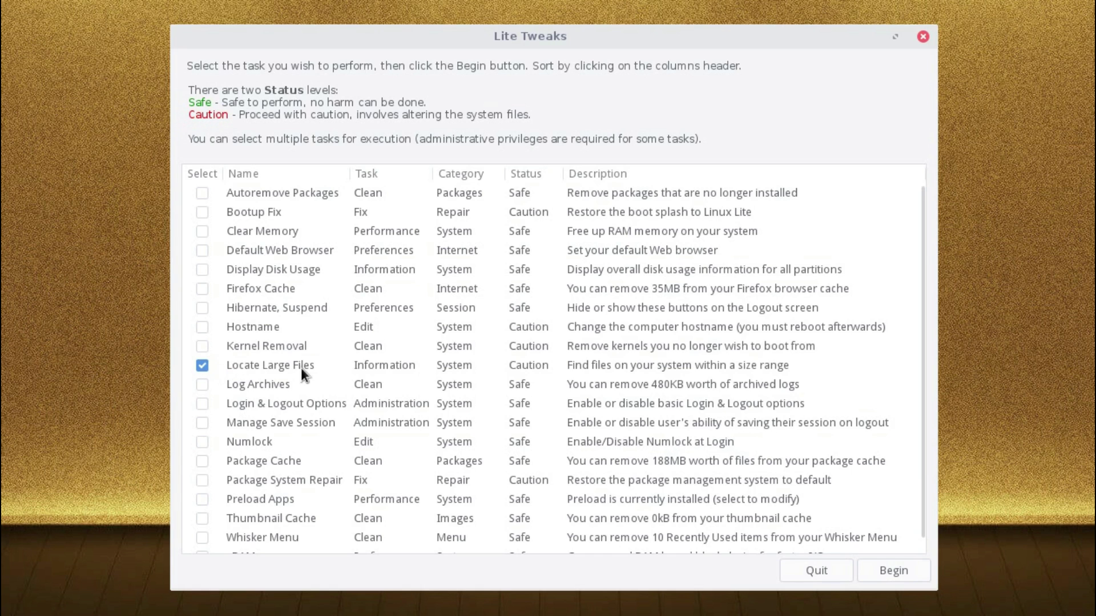
# Step: Tick and untick Manage Save Session, Package Cache and Preload Apps, then tick zRAM
pyautogui.click(202, 424)
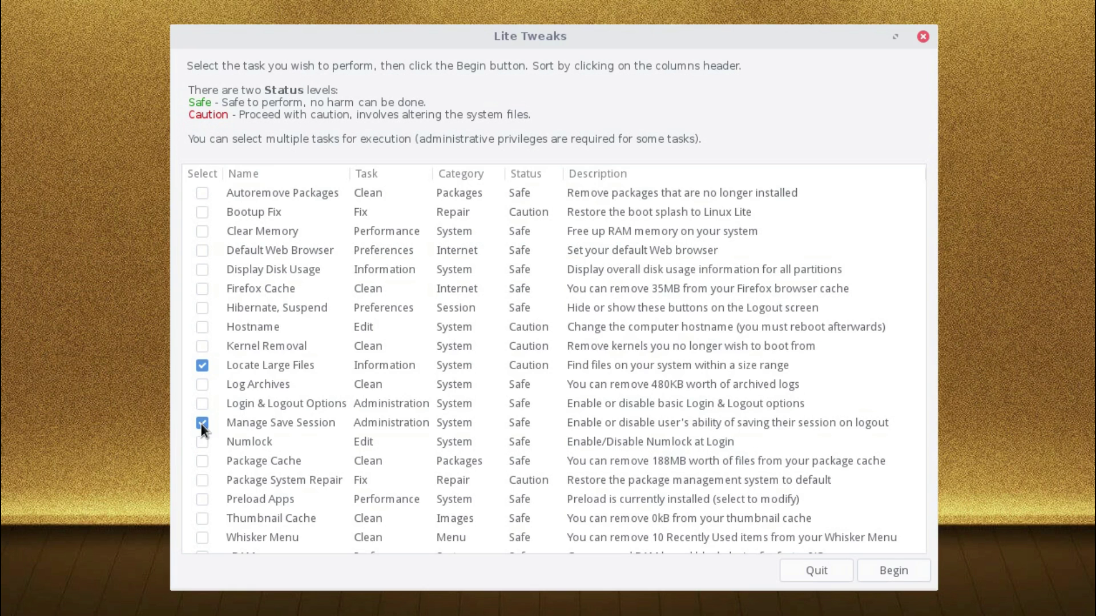
pyautogui.click(202, 423)
pyautogui.click(203, 460)
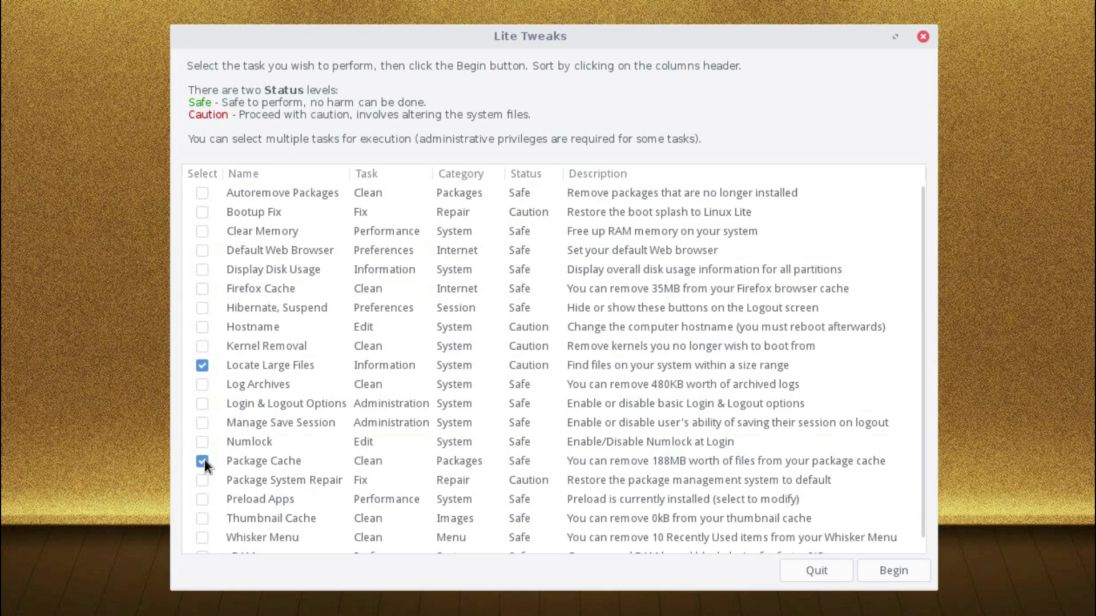
pyautogui.click(203, 461)
pyautogui.click(202, 500)
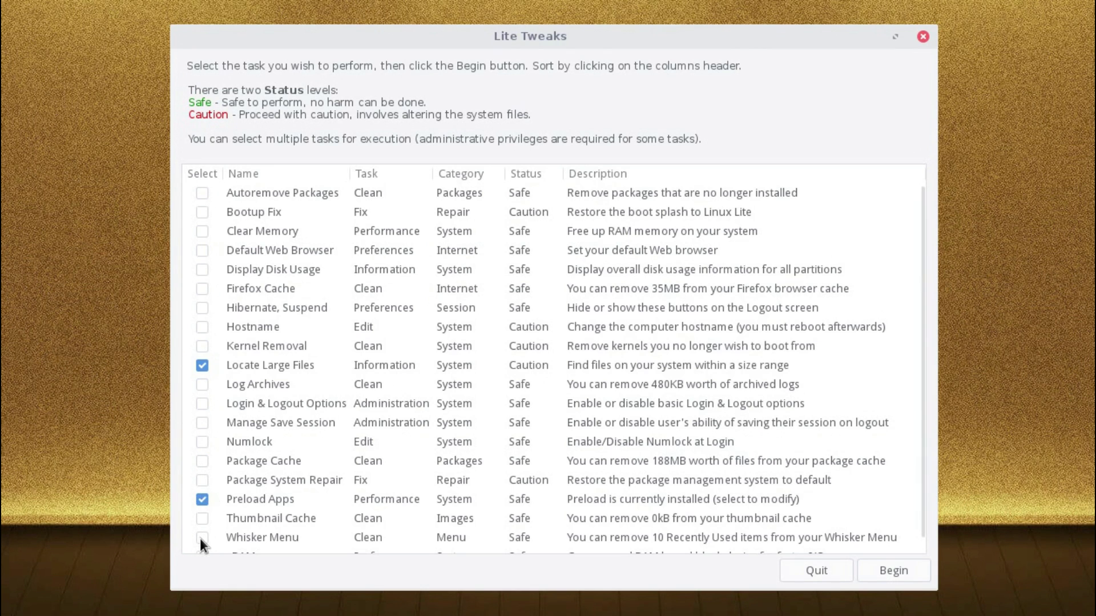
pyautogui.click(234, 497)
pyautogui.click(239, 553)
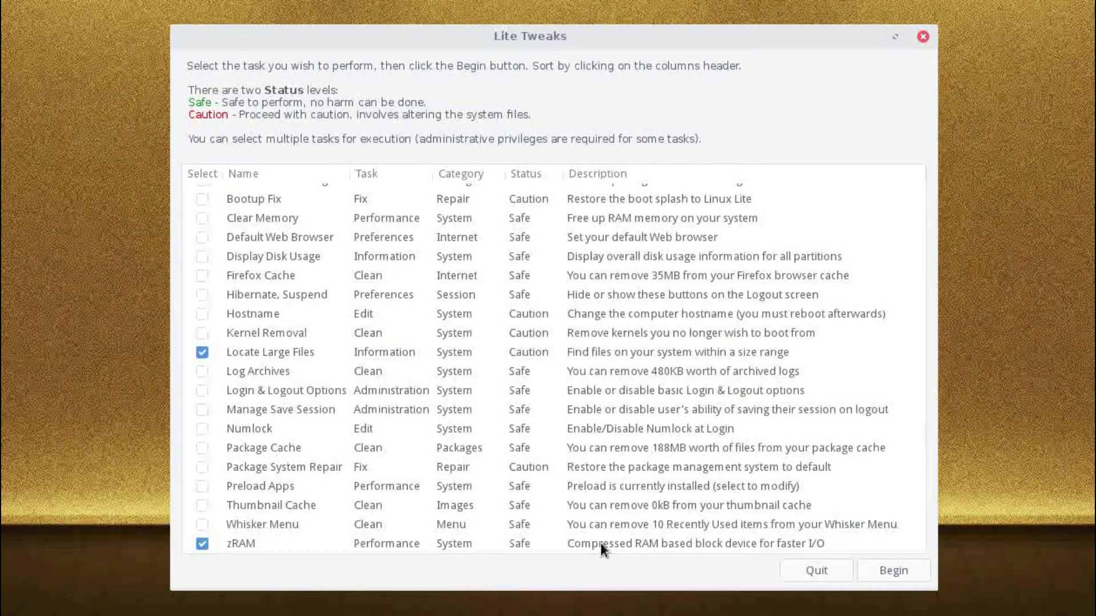
# Step: Replace Locate Large Files with Log Archives, run the tasks and accept enabling zRAM support
pyautogui.click(203, 352)
pyautogui.click(202, 372)
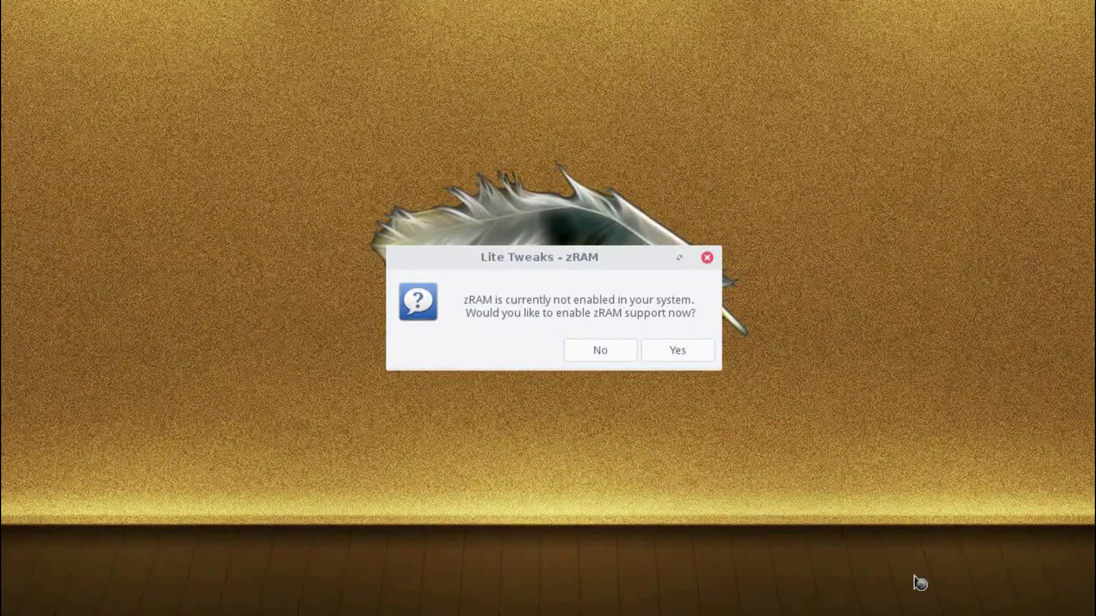
pyautogui.click(689, 355)
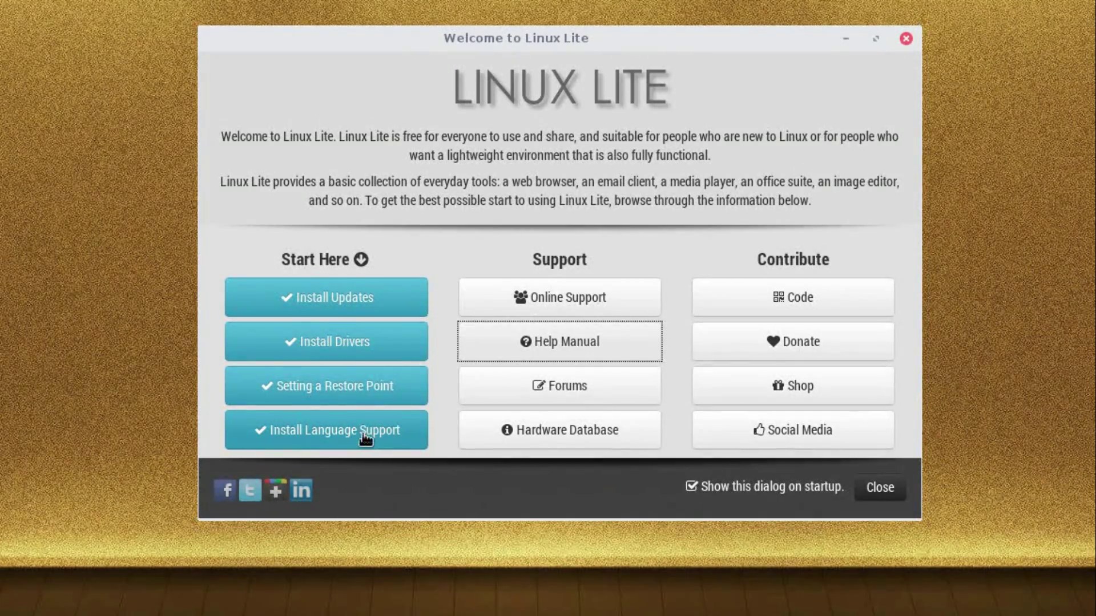
# Step: Open the Setting a Restore Point guide step and launch Systemback via Set a Restore Point
pyautogui.click(342, 394)
pyautogui.scroll(-5, 762, 374)
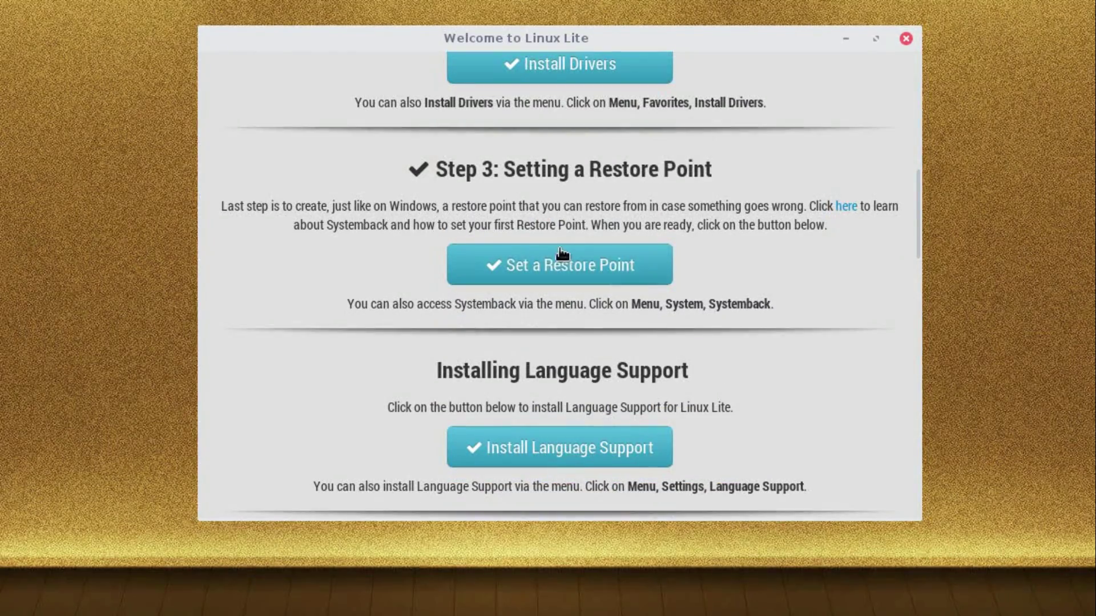
pyautogui.click(558, 271)
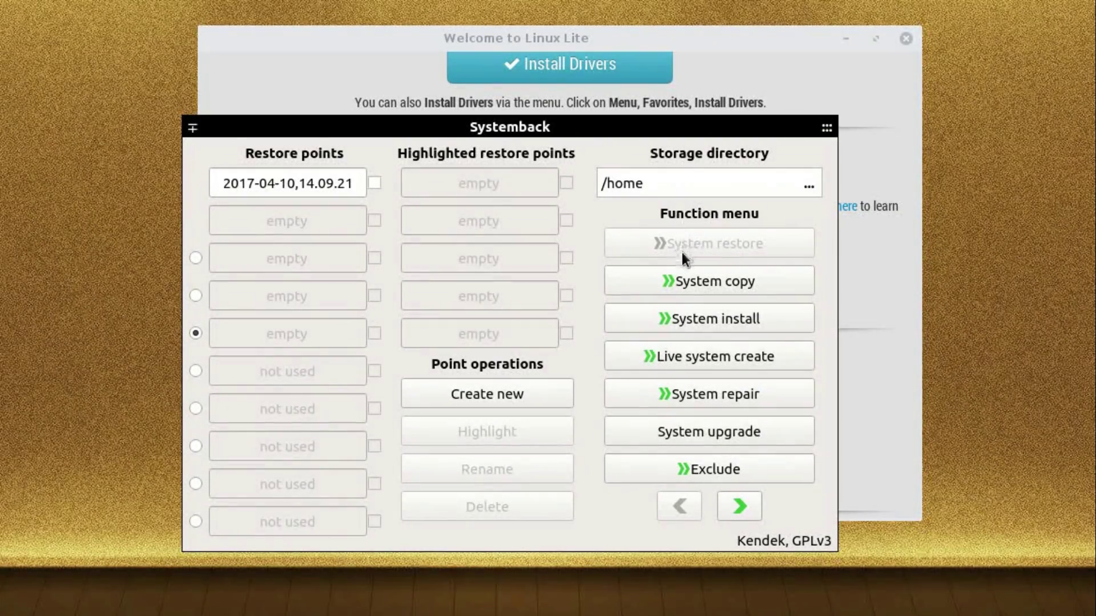
pyautogui.moveTo(827, 129)
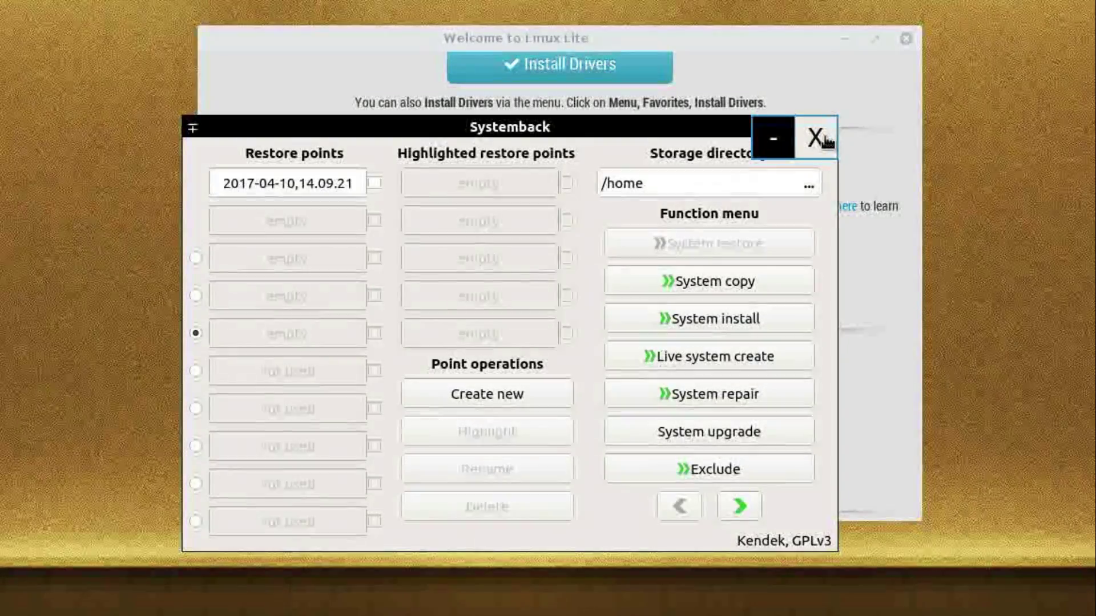
# Step: Close Systemback and scroll the Welcome window back to its top
pyautogui.click(816, 138)
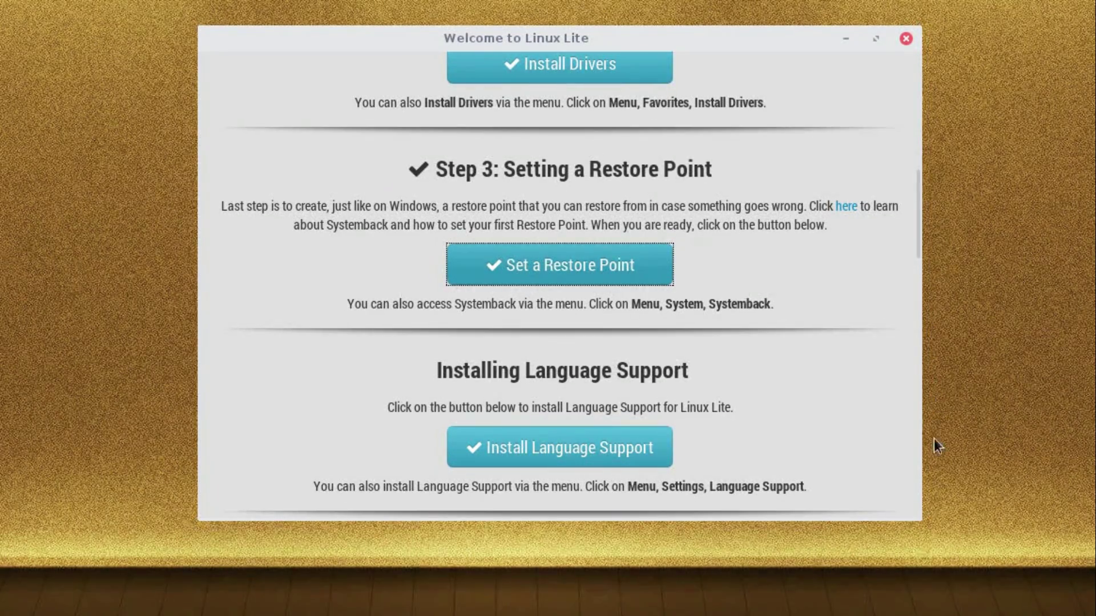
pyautogui.scroll(15, 571, 398)
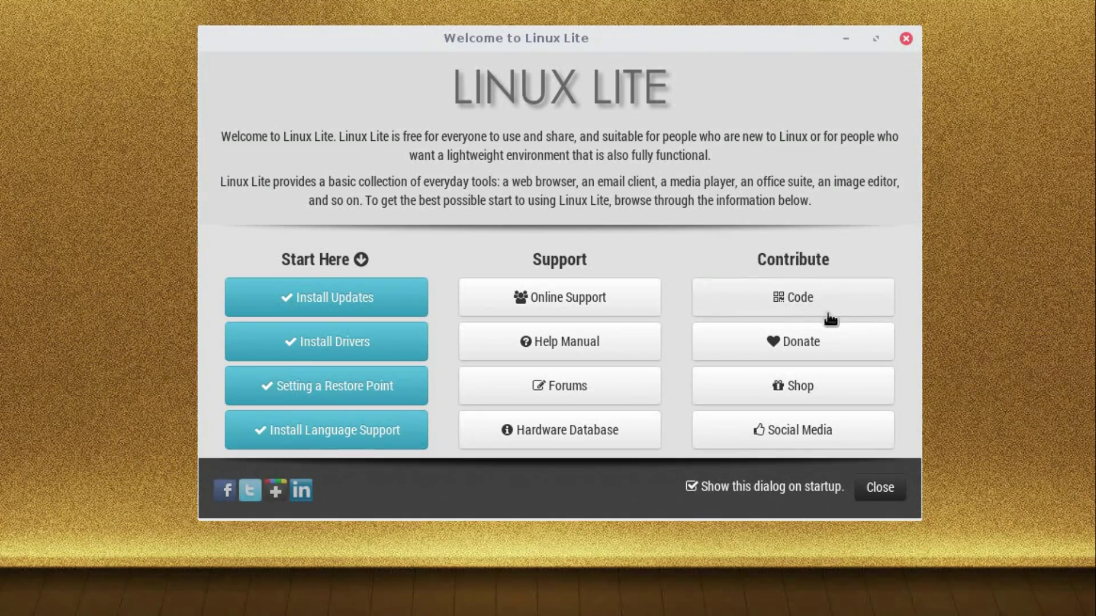
# Step: Open the Hardware Database page in Firefox and select its Search the database box
pyautogui.click(561, 441)
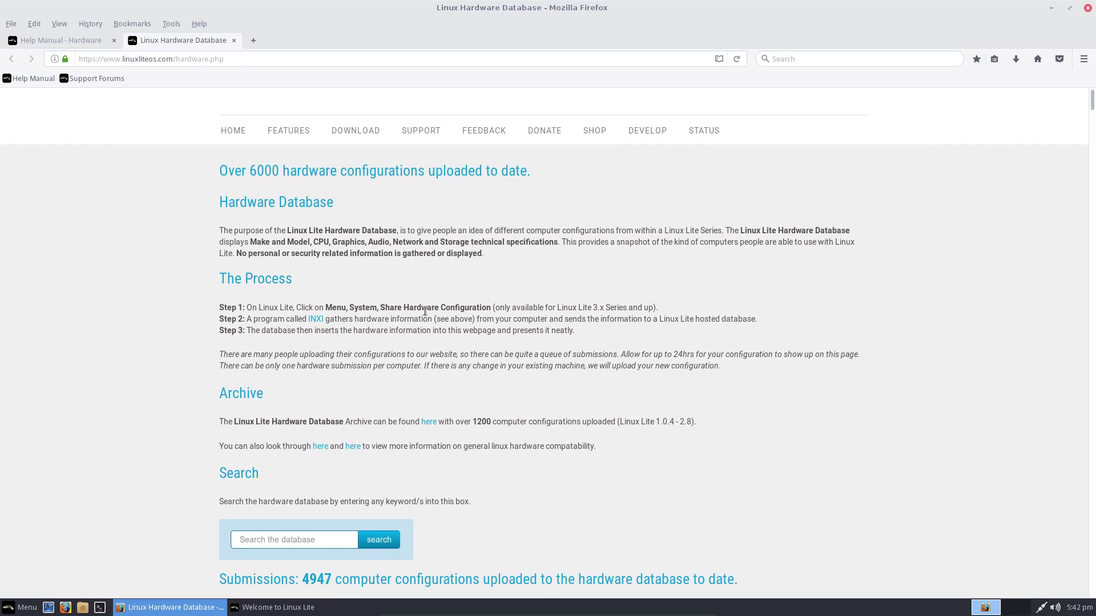
pyautogui.scroll(-2, 291, 512)
pyautogui.click(295, 476)
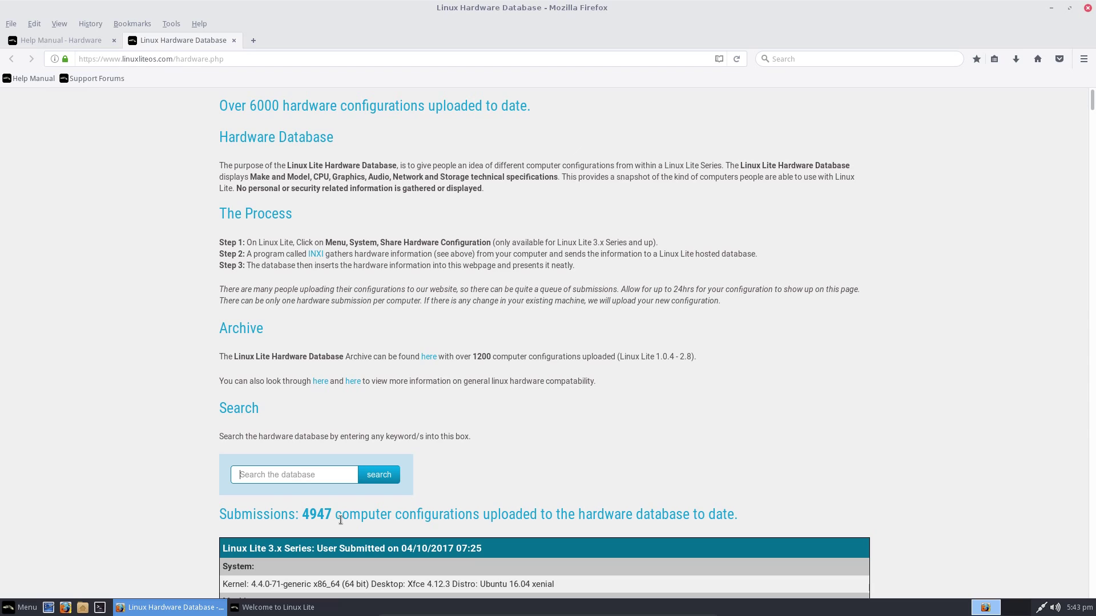
# Step: Search the hardware database for 'nvidia' and browse the 1214 matching configurations
pyautogui.write('nvidia')
pyautogui.press('Return')
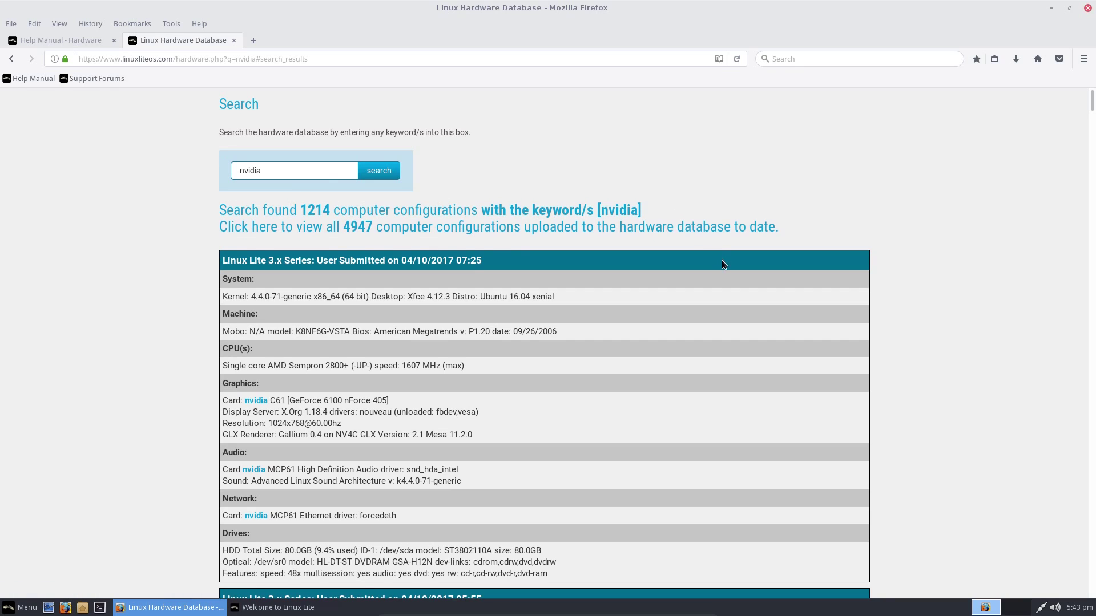
pyautogui.scroll(-3, 654, 307)
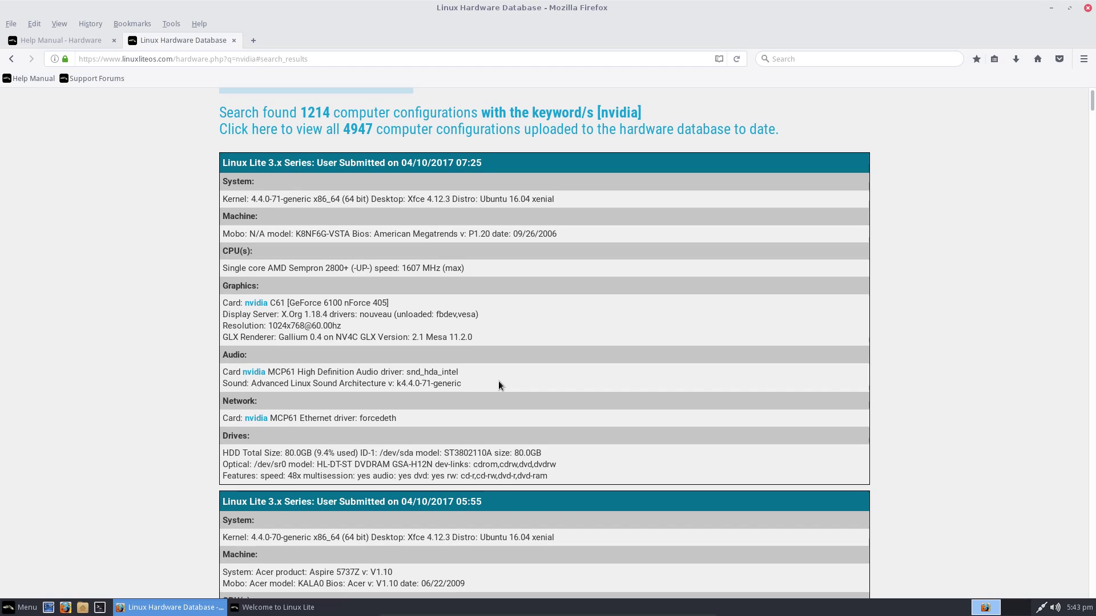
pyautogui.scroll(-4, 499, 382)
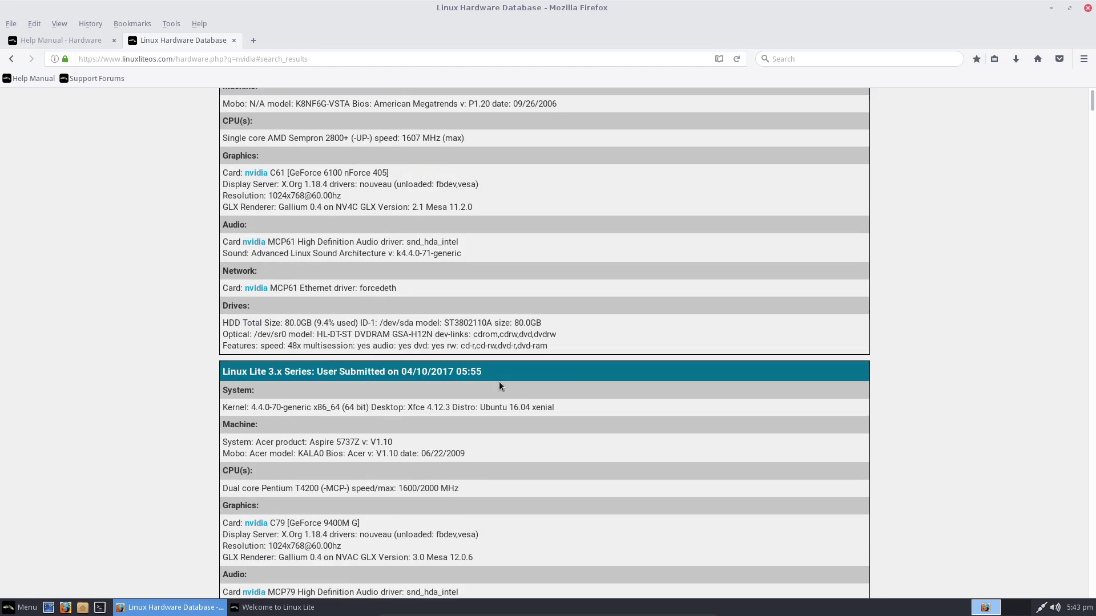
pyautogui.scroll(2, 355, 255)
pyautogui.scroll(-1, 376, 249)
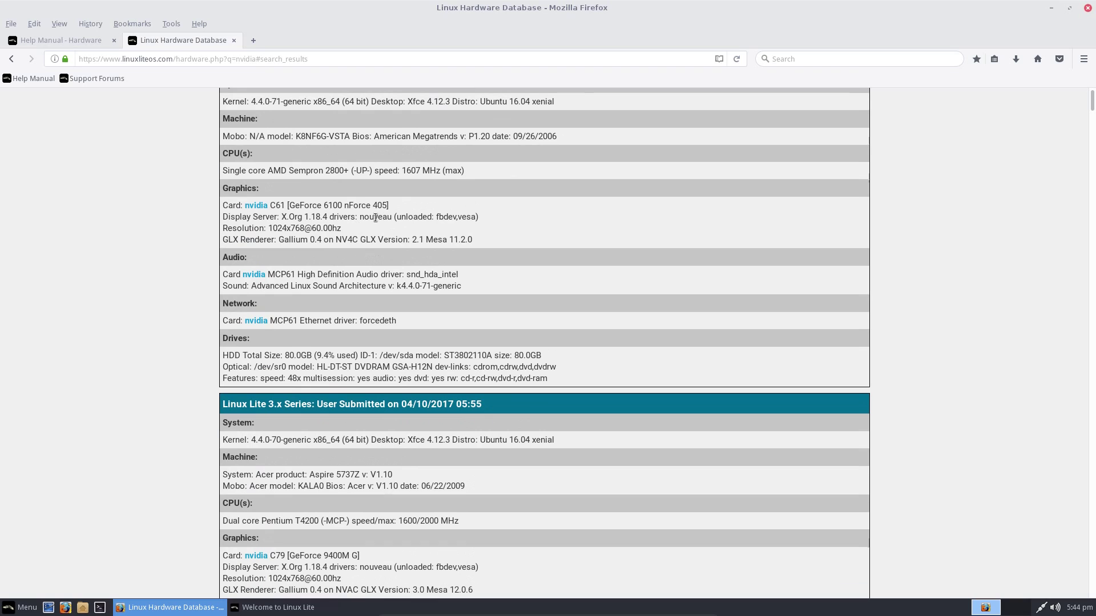
pyautogui.scroll(-8, 372, 223)
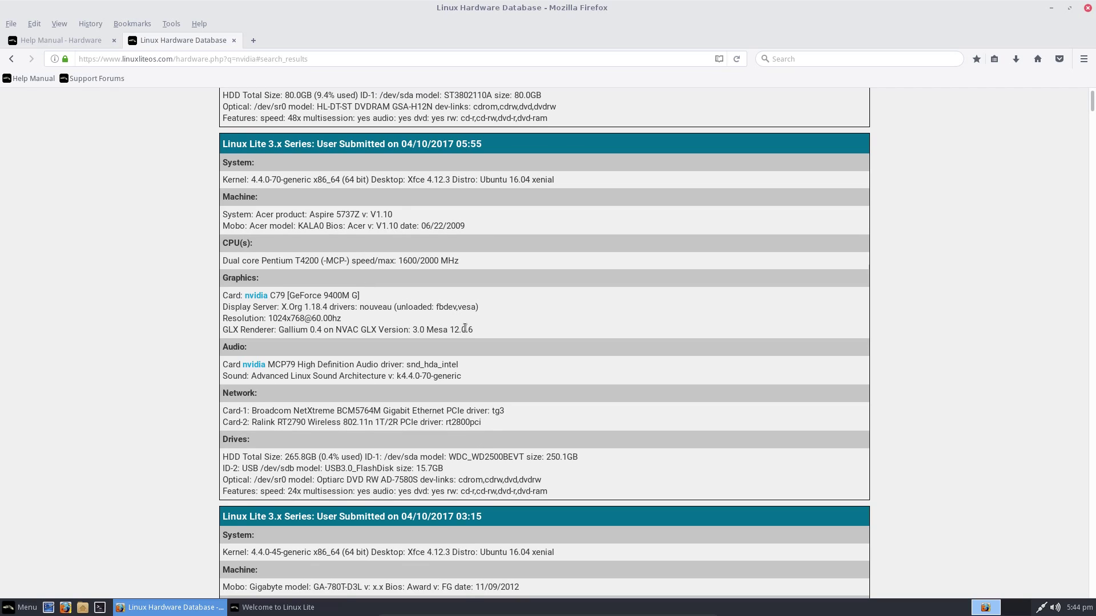
pyautogui.scroll(-11, 476, 309)
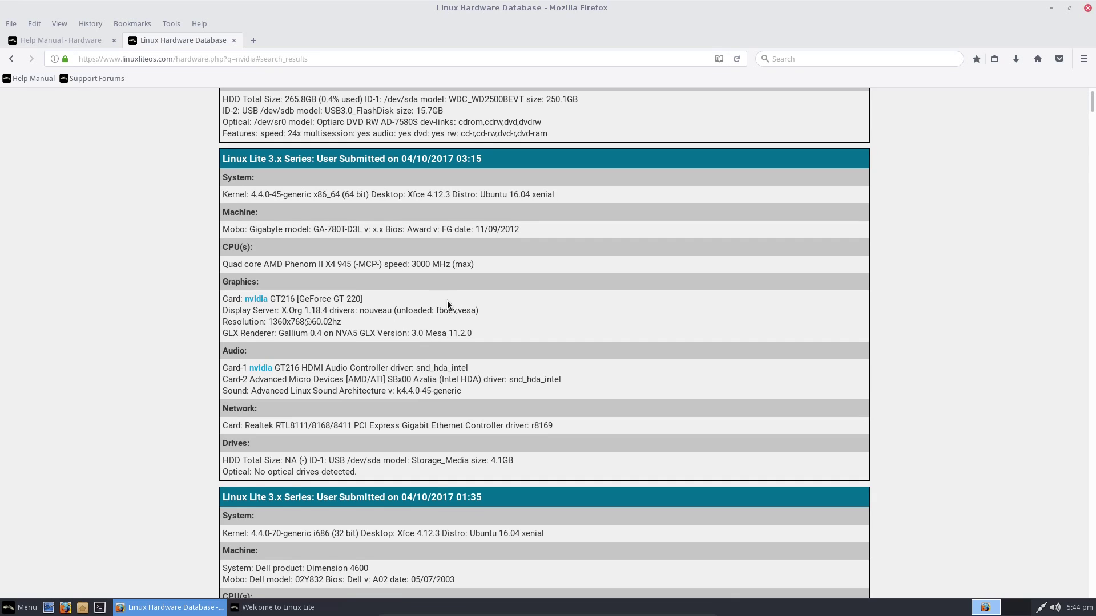
pyautogui.scroll(-4, 599, 303)
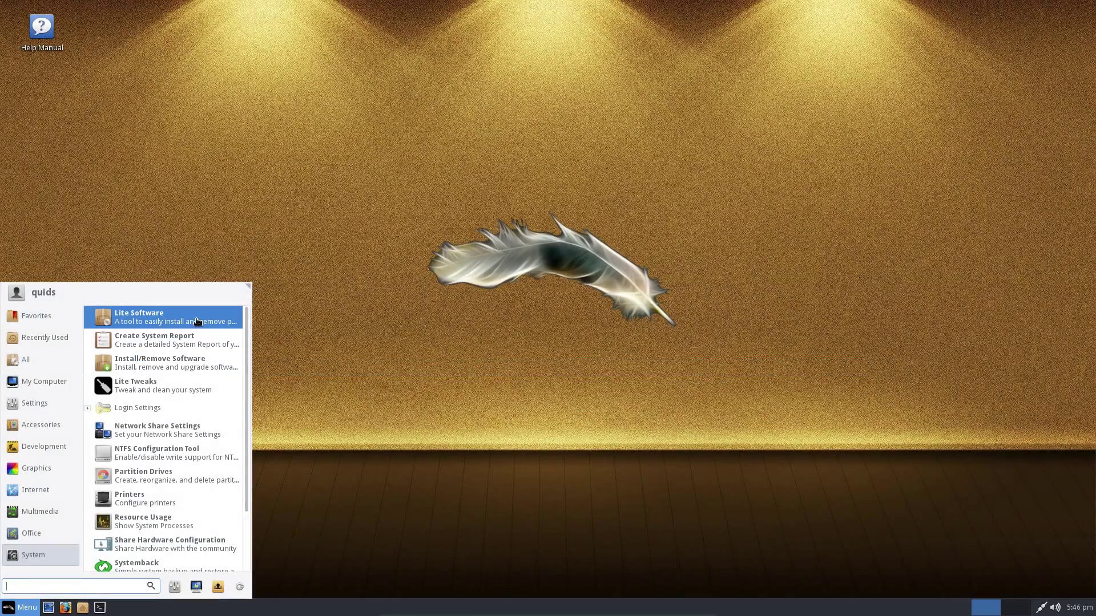
# Step: Launch Lite Software, authenticate with the admin password, and decline updating software sources
pyautogui.click(209, 316)
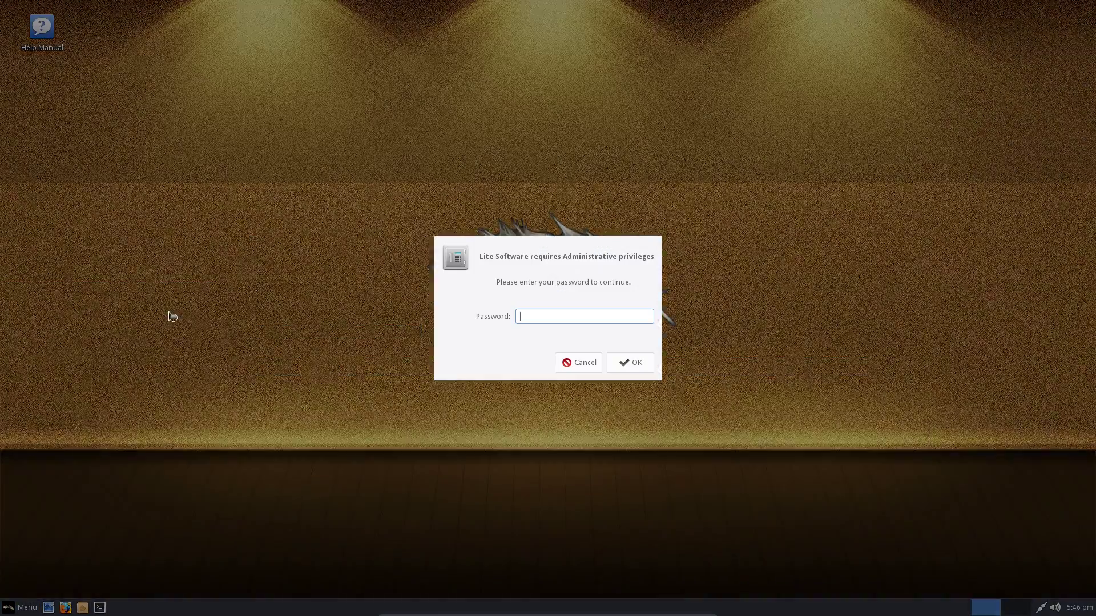
pyautogui.write('••••••')
pyautogui.press('Return')
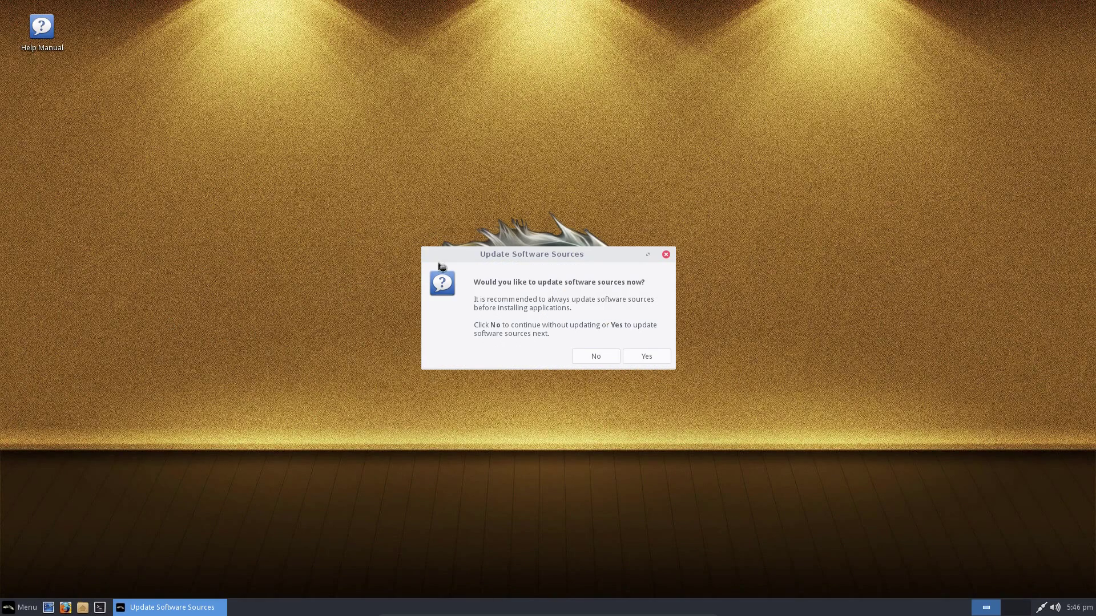
pyautogui.click(605, 359)
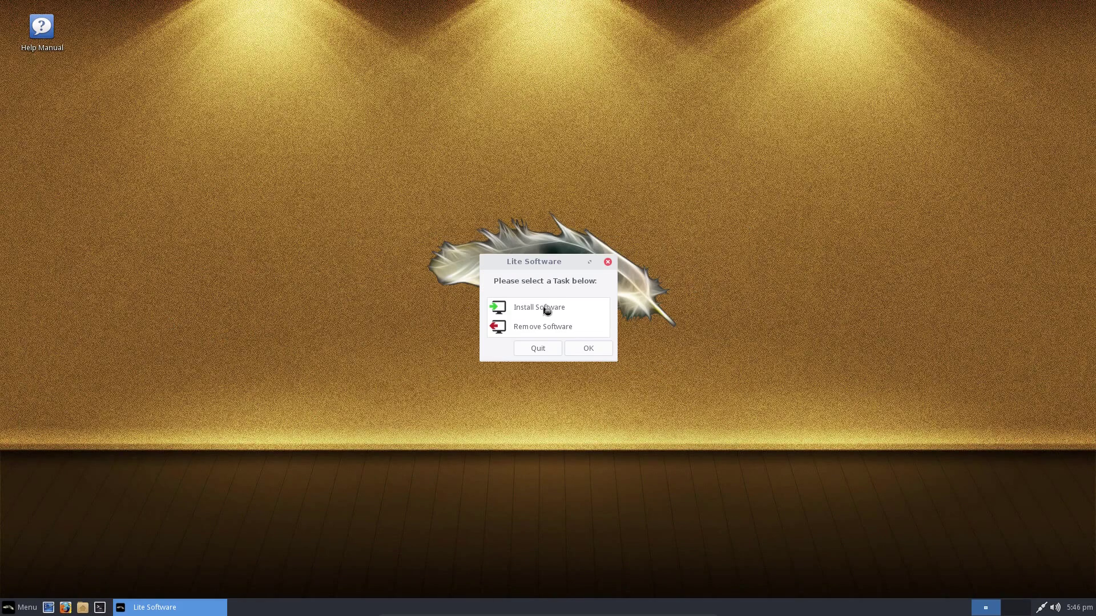
# Step: Choose the Install Software task and browse its application list, selecting Torrent Software
pyautogui.click(545, 310)
pyautogui.click(600, 352)
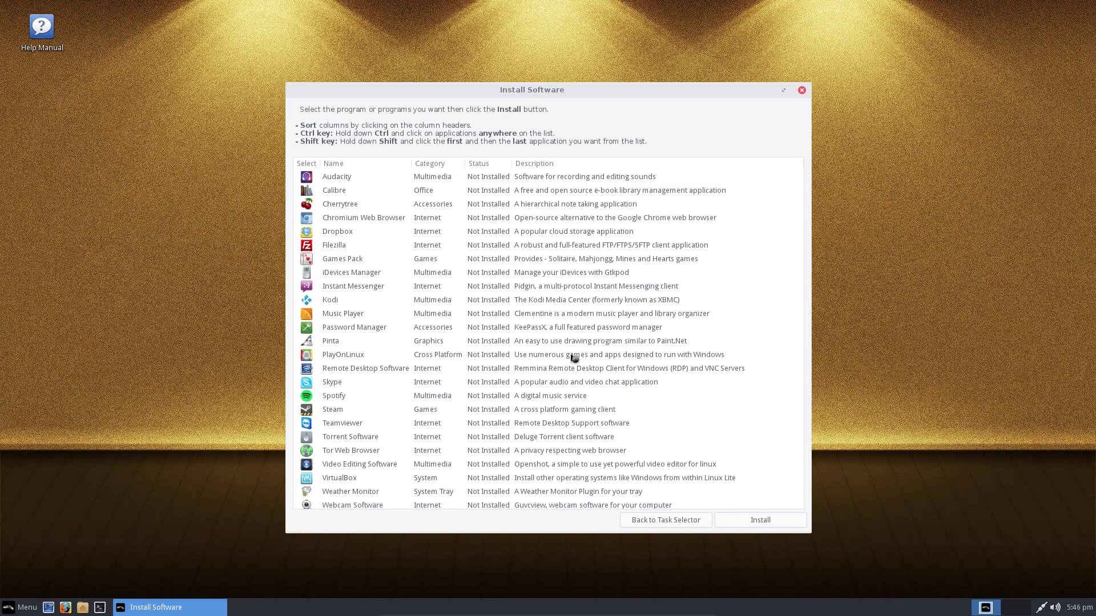
pyautogui.click(361, 436)
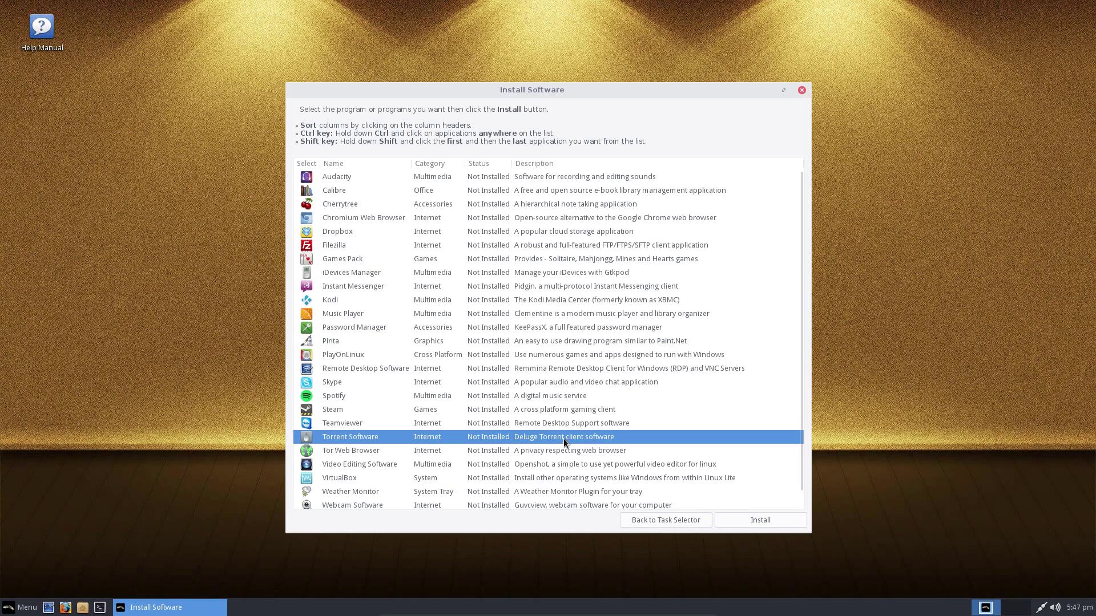
pyautogui.scroll(-1, 553, 439)
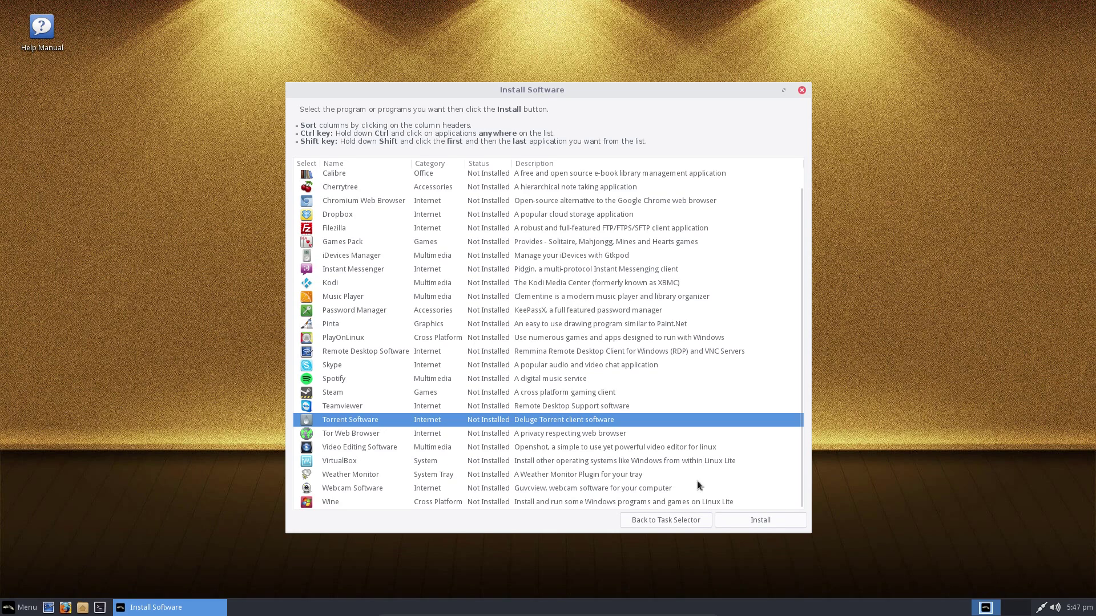
# Step: Go back to the task selector and confirm the Remove Software task
pyautogui.click(663, 522)
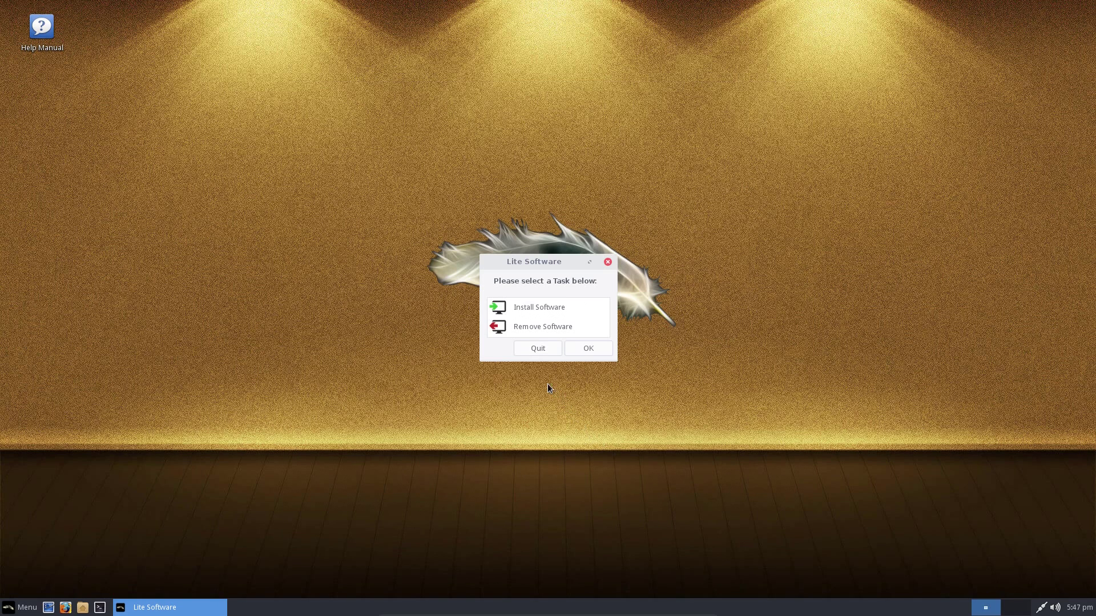
pyautogui.click(528, 327)
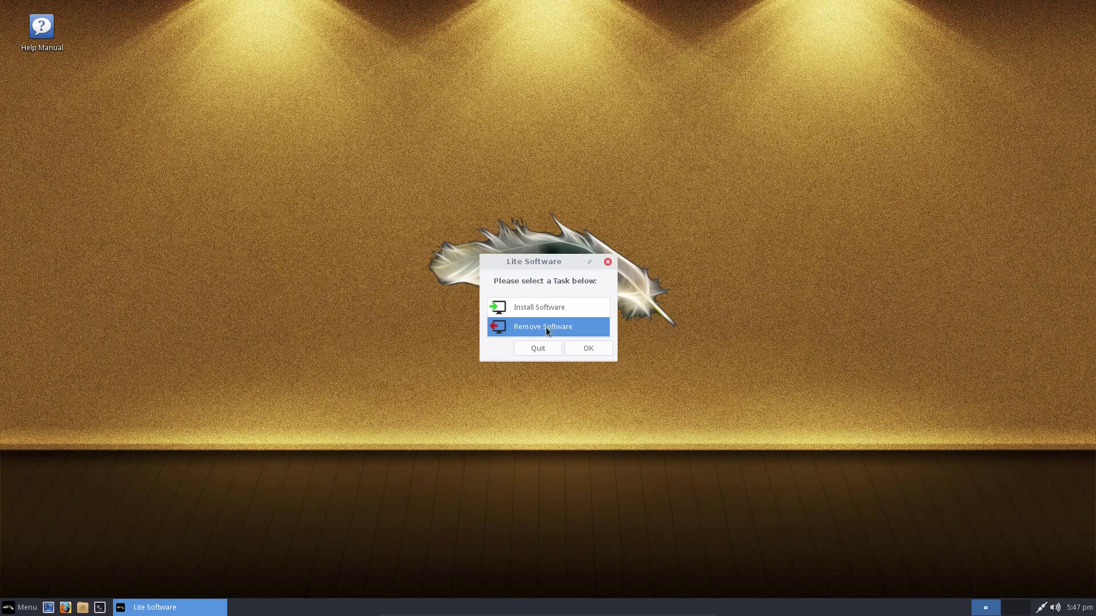
pyautogui.click(588, 349)
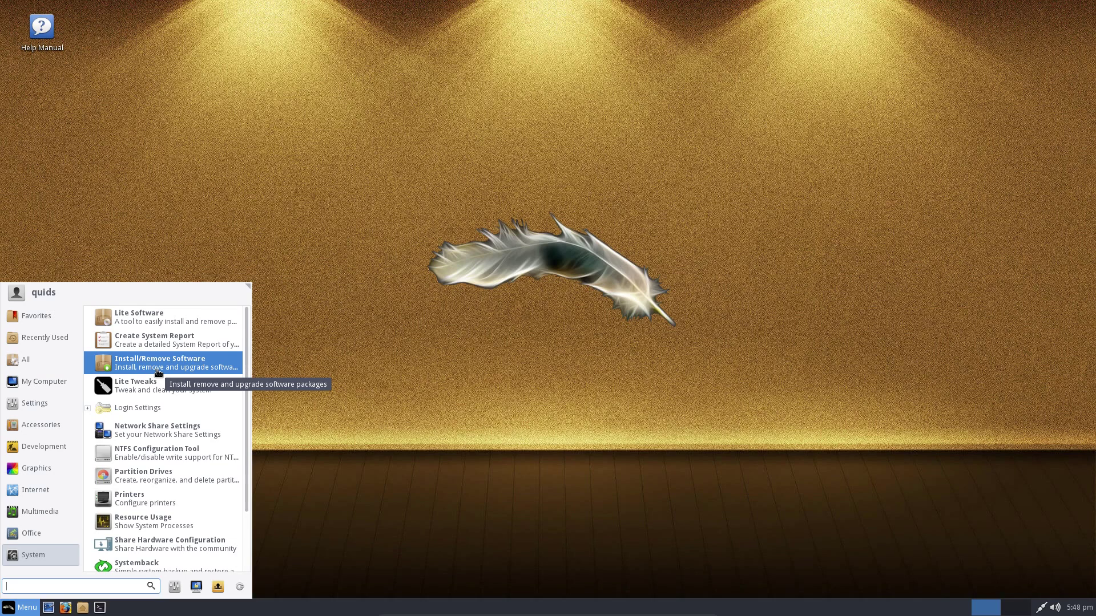
# Step: Open Synaptic via Install/Remove Software, close it, and reopen the applications menu
pyautogui.click(162, 370)
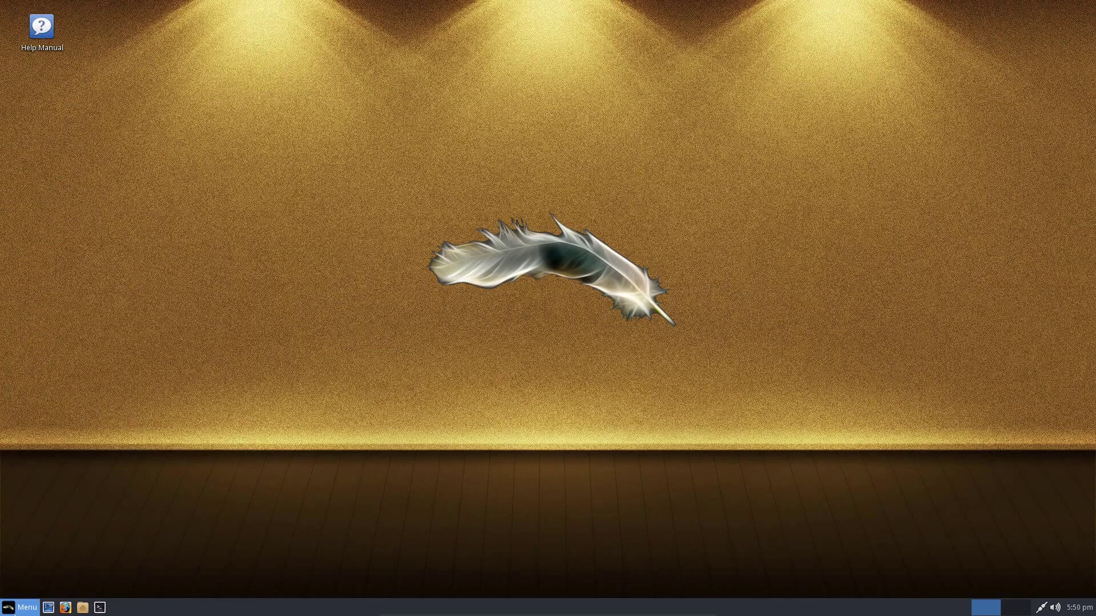
pyautogui.click(23, 608)
pyautogui.click(37, 556)
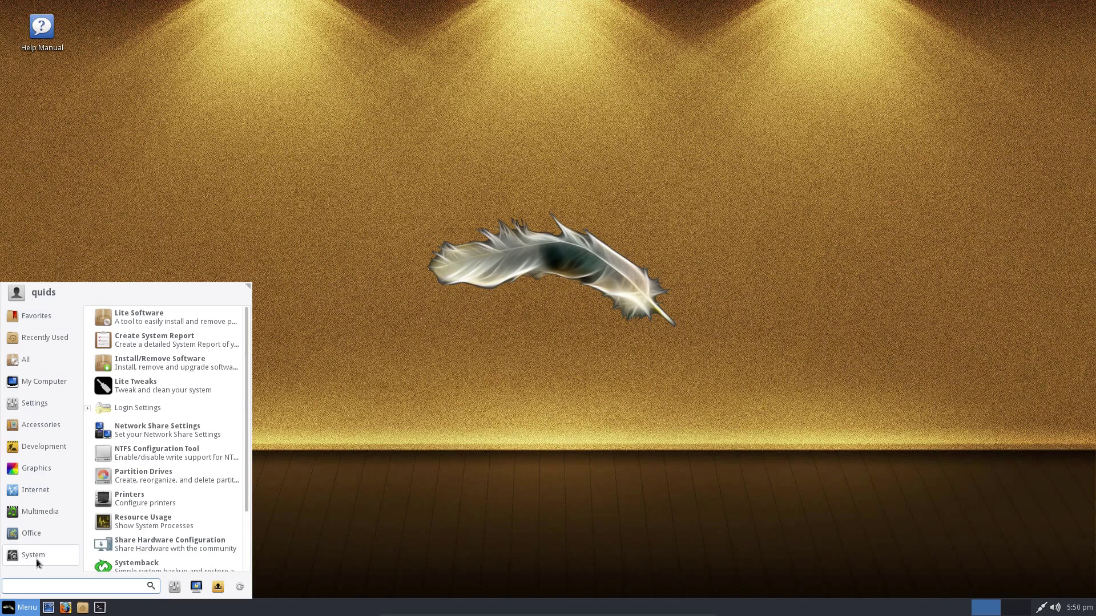
# Step: Expand and collapse Login Settings in the System list, then show the Office category
pyautogui.click(95, 409)
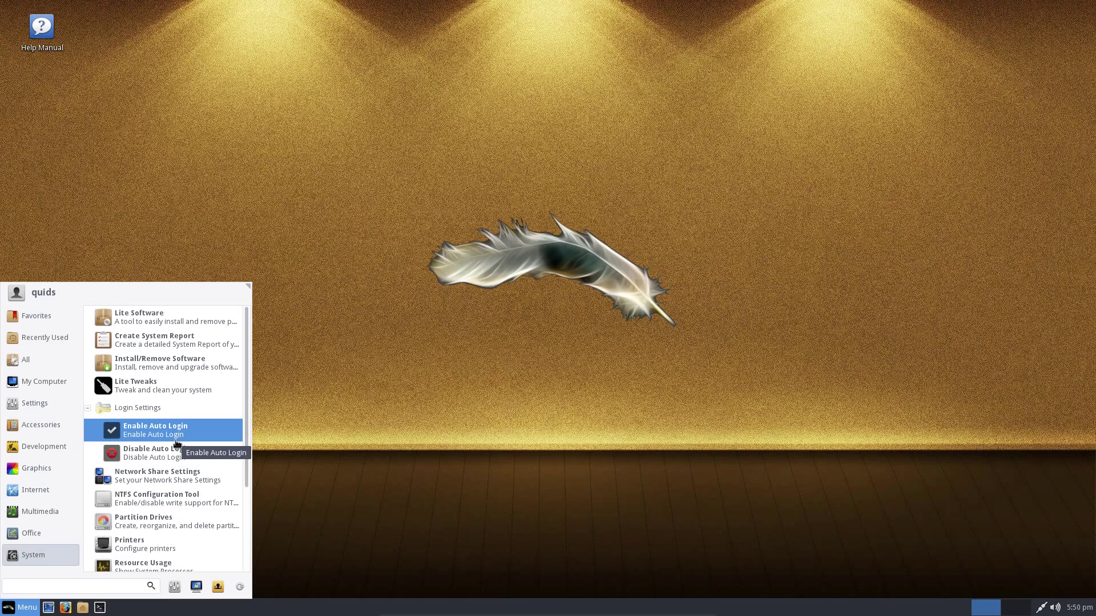
pyautogui.click(112, 409)
pyautogui.scroll(-2, 137, 463)
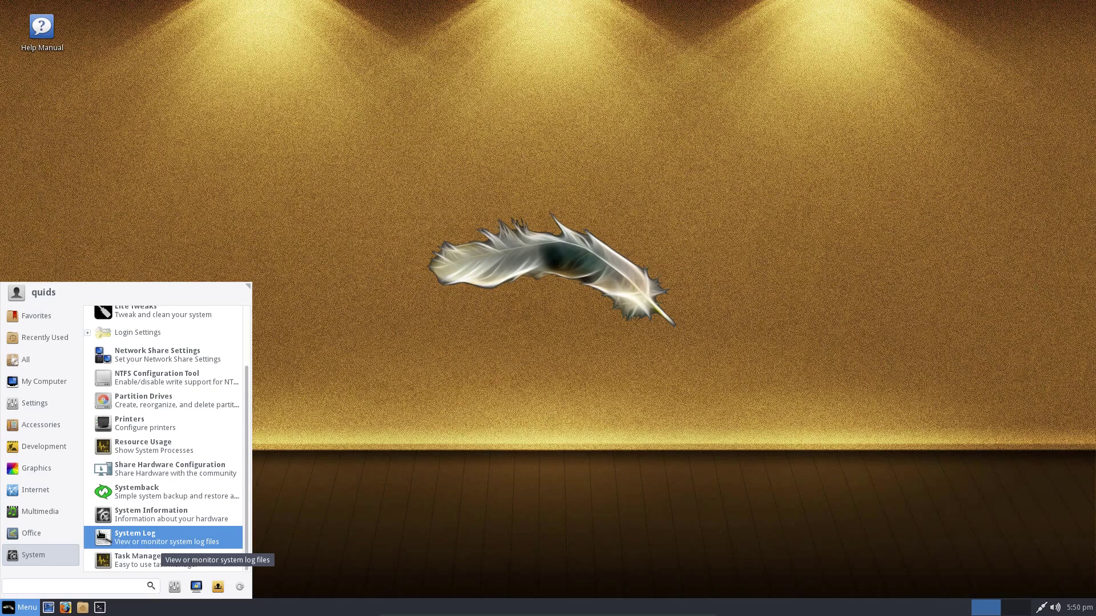
pyautogui.click(56, 538)
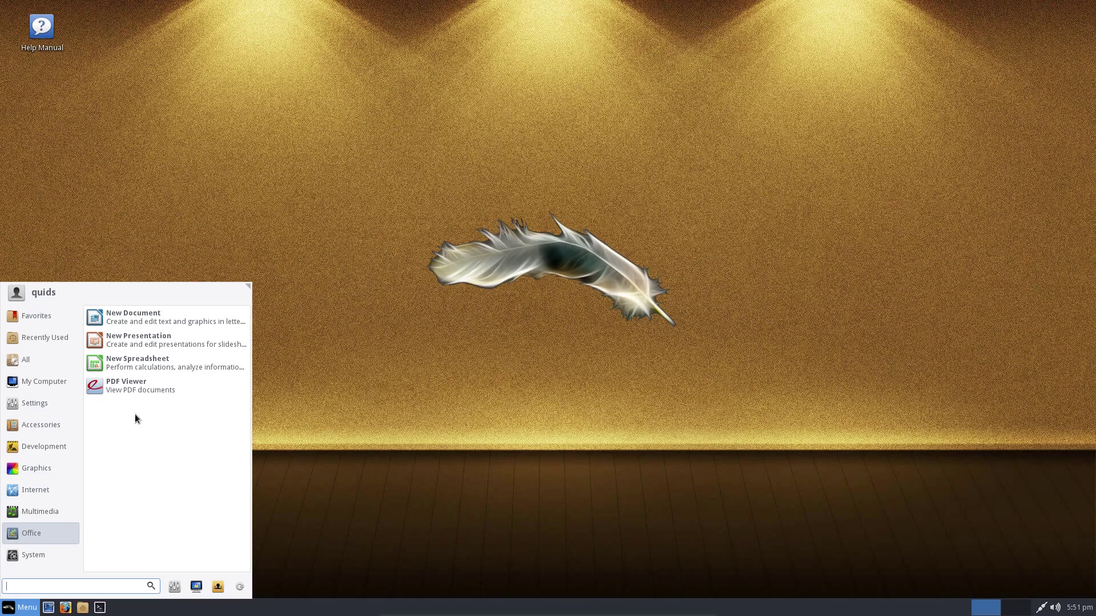
# Step: Browse the Multimedia, Graphics, Accessories and Settings categories, scrolling the Settings list
pyautogui.click(40, 512)
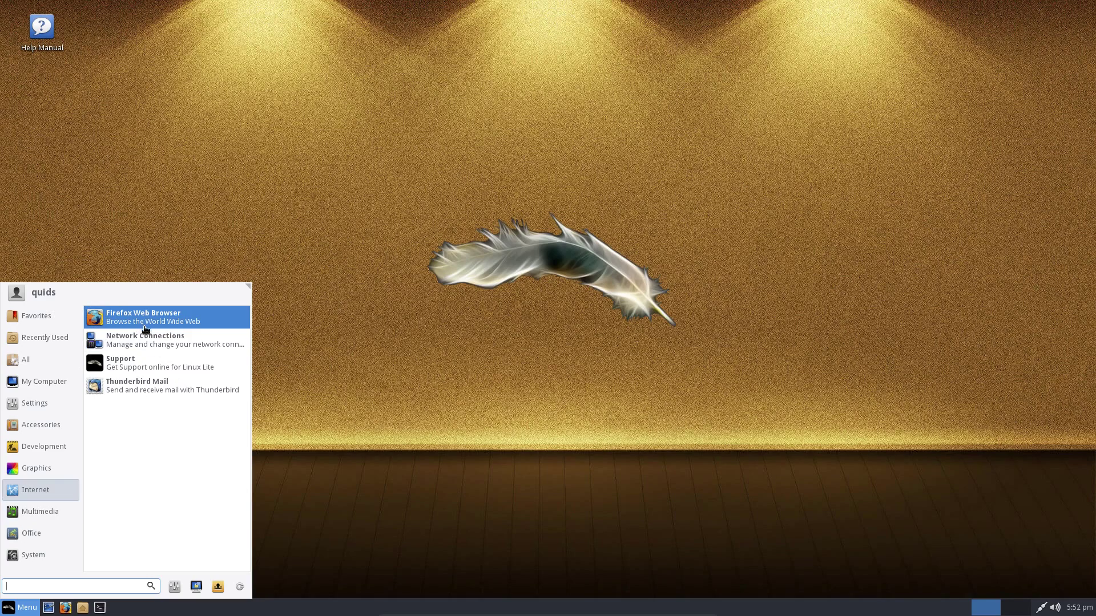
pyautogui.click(30, 469)
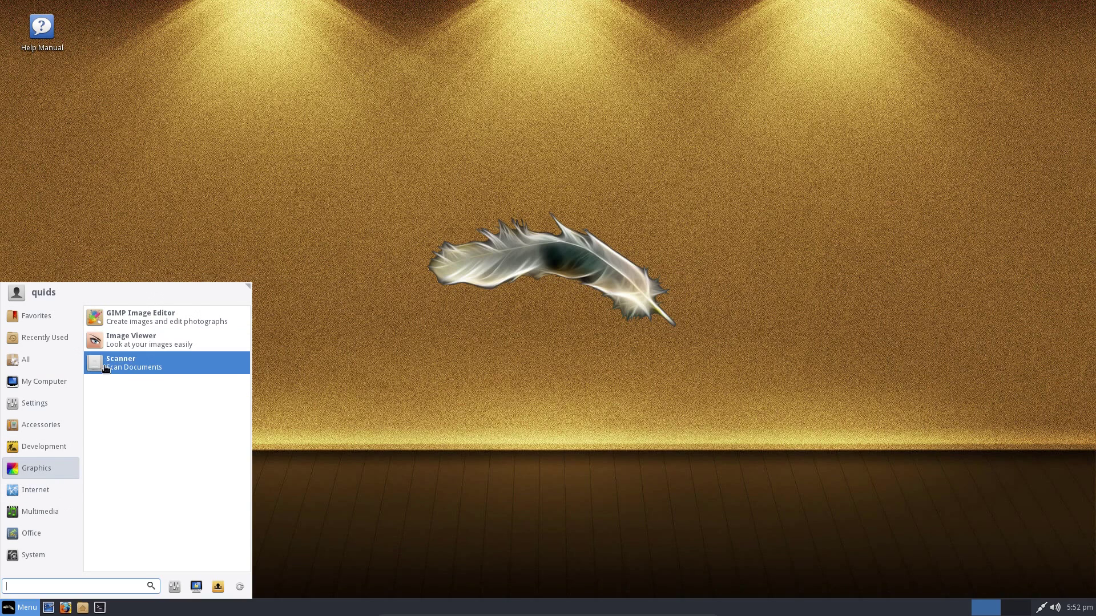
pyautogui.click(40, 425)
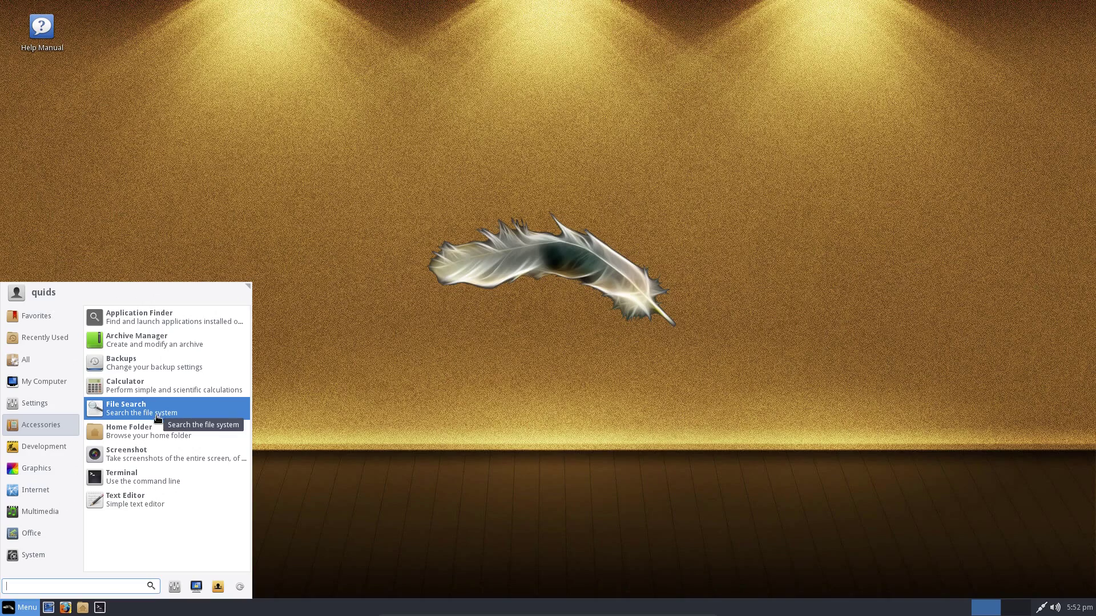
pyautogui.click(61, 403)
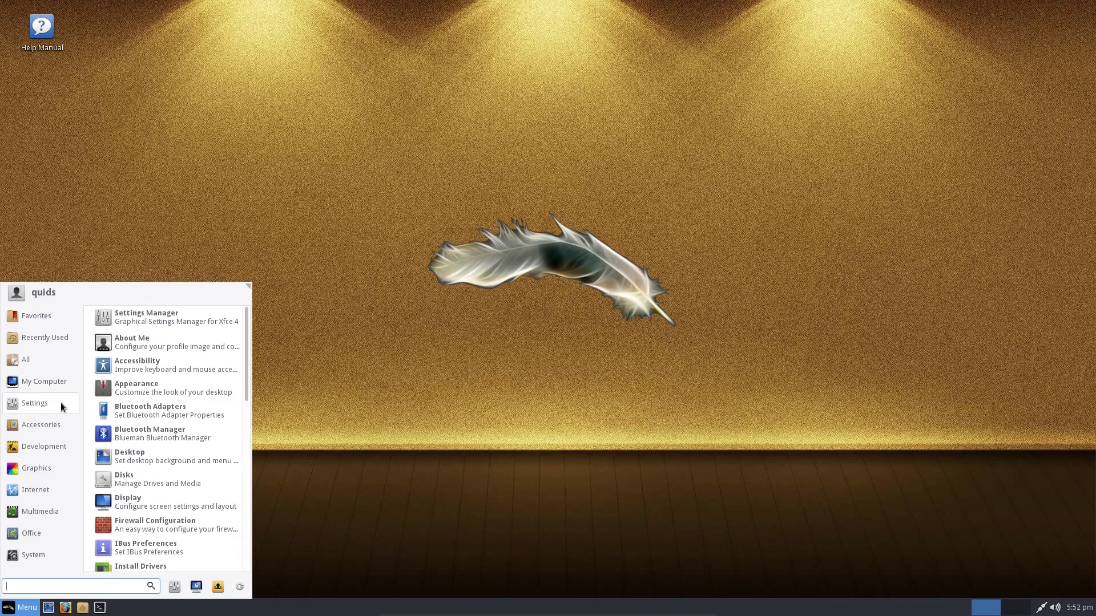
pyautogui.scroll(-6, 175, 460)
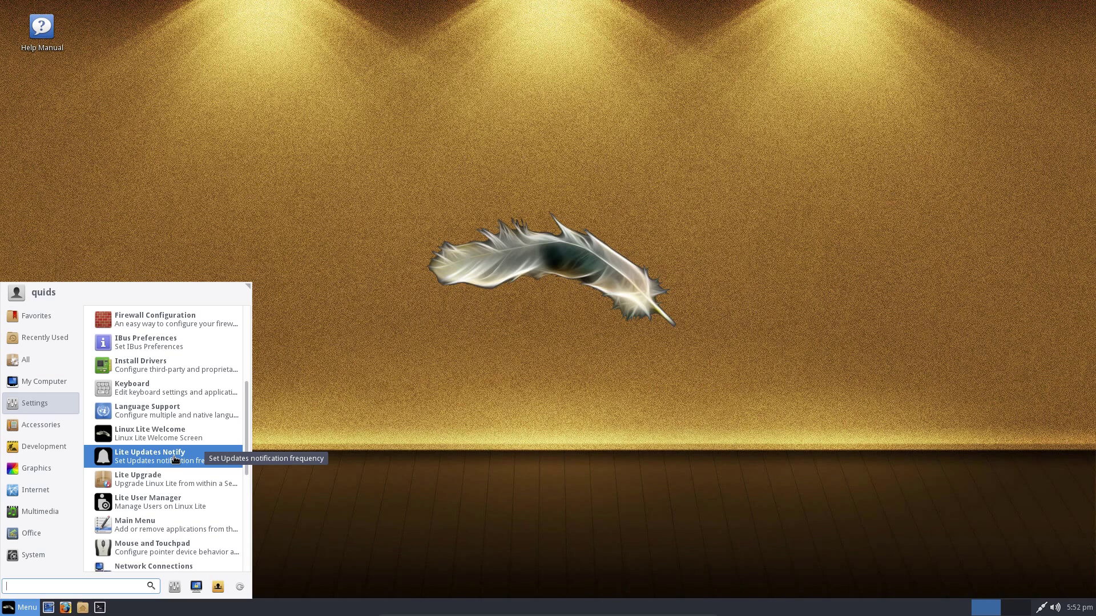
# Step: Launch Lite Updates Notify and authenticate to see its notification frequency options
pyautogui.click(175, 460)
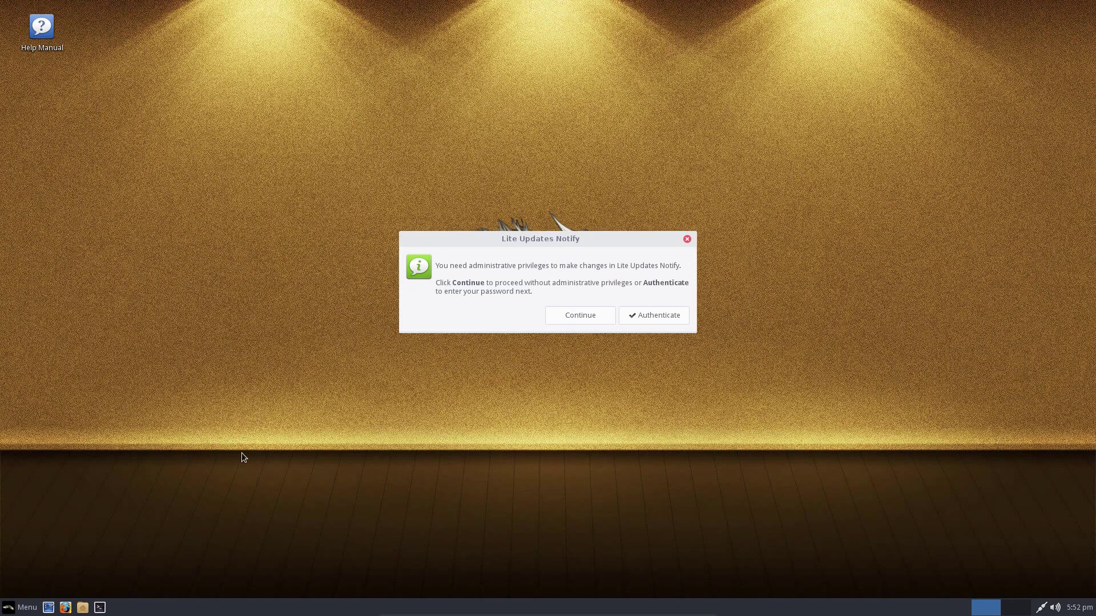
pyautogui.click(657, 318)
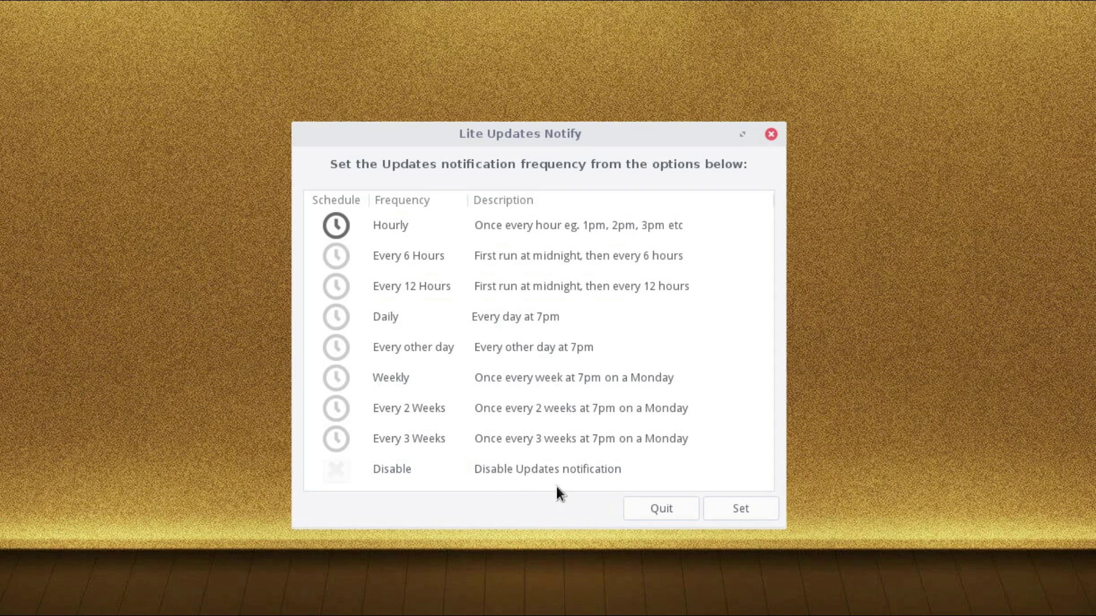
# Step: Quit Lite Updates Notify, launch Firefox by searching 'fire', then close it with Ctrl+Q
pyautogui.click(641, 517)
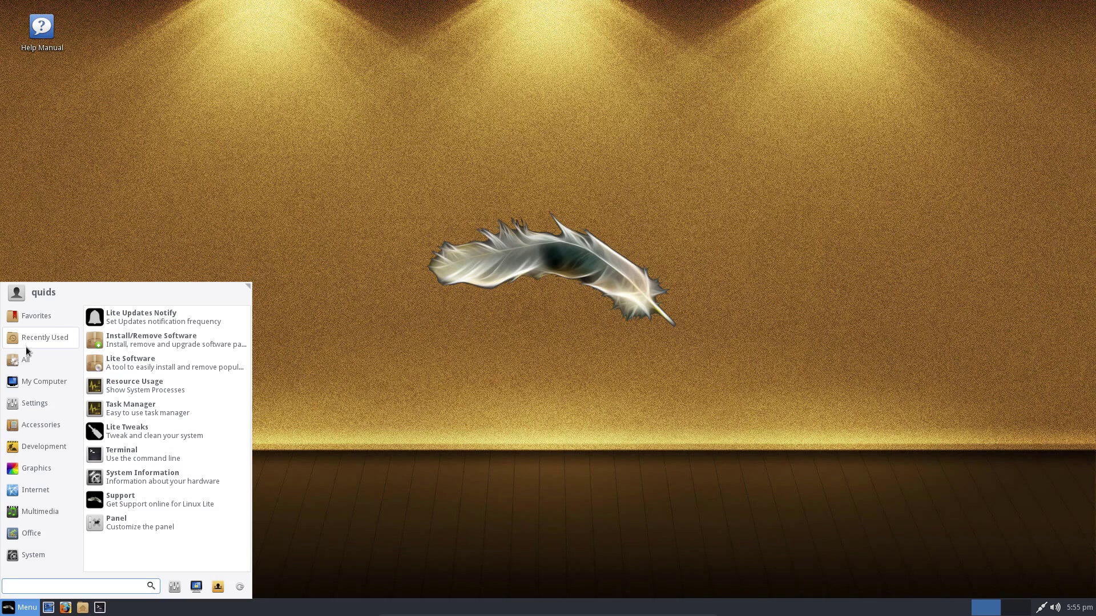
pyautogui.write('fire')
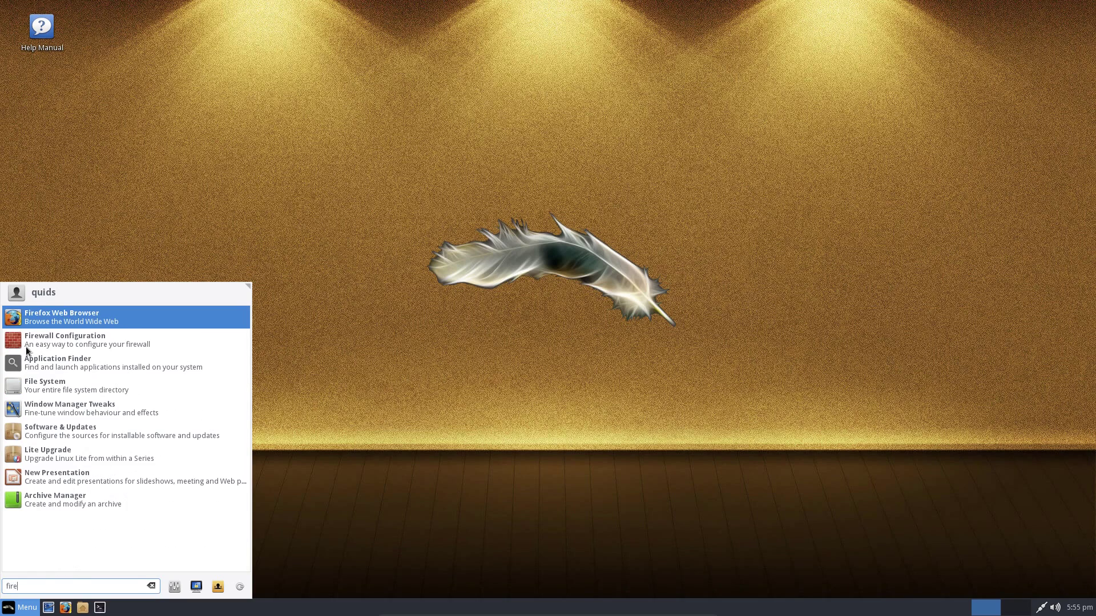
pyautogui.press('Return')
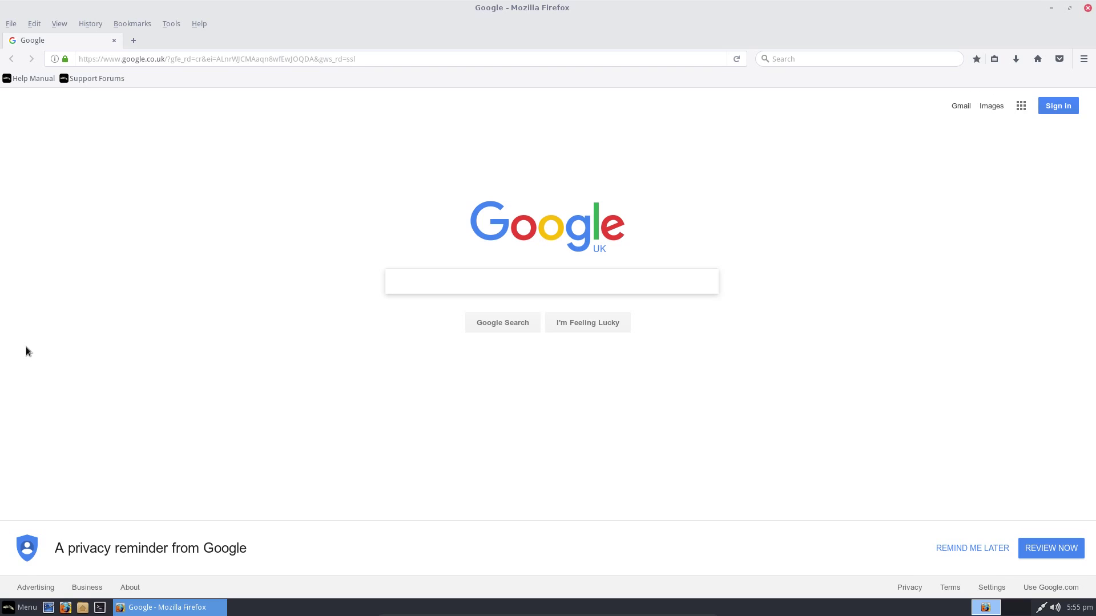
pyautogui.hotkey('ctrl', 'q')
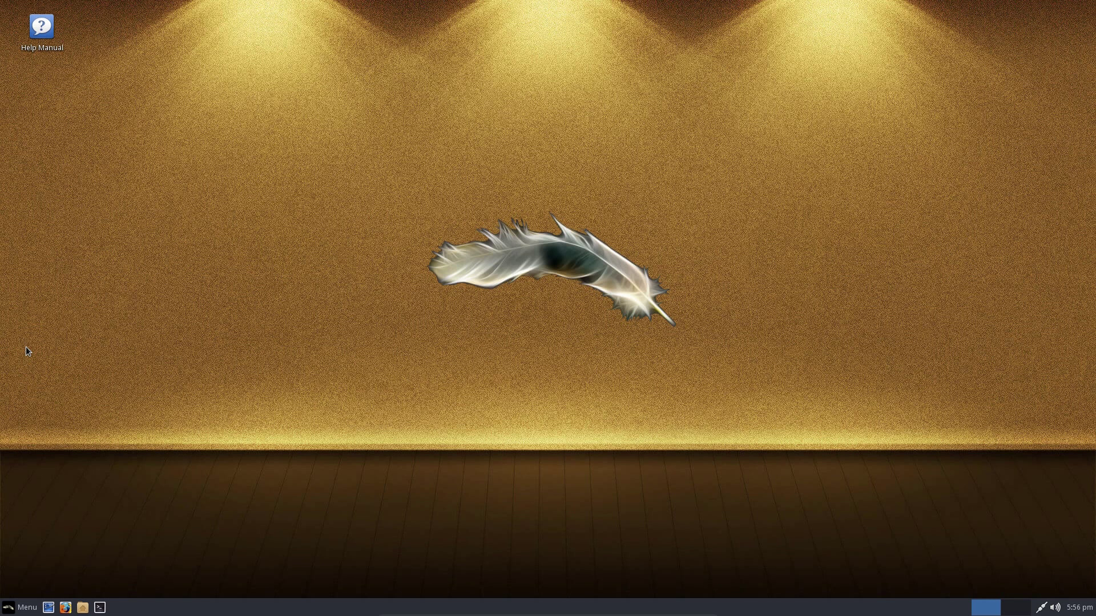